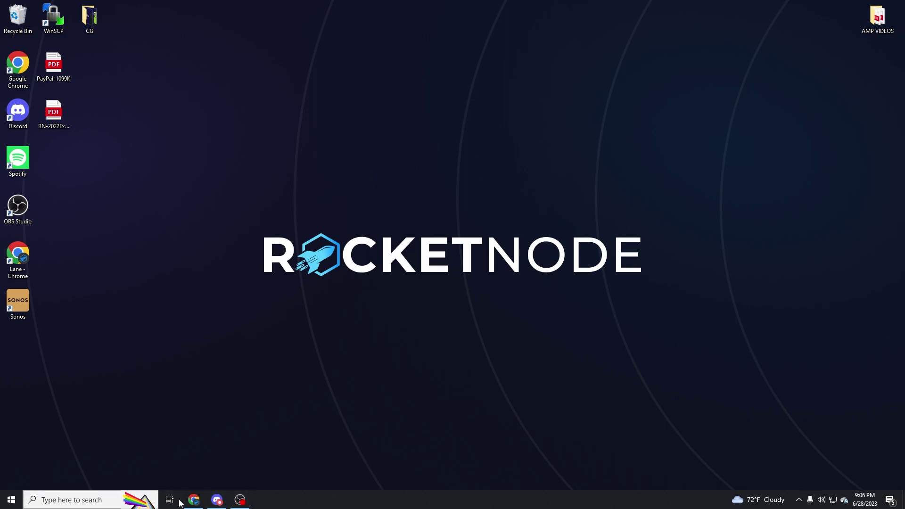
# Open the FiveM Server Hosting page on the RocketNode website.
pyautogui.click(194, 501)
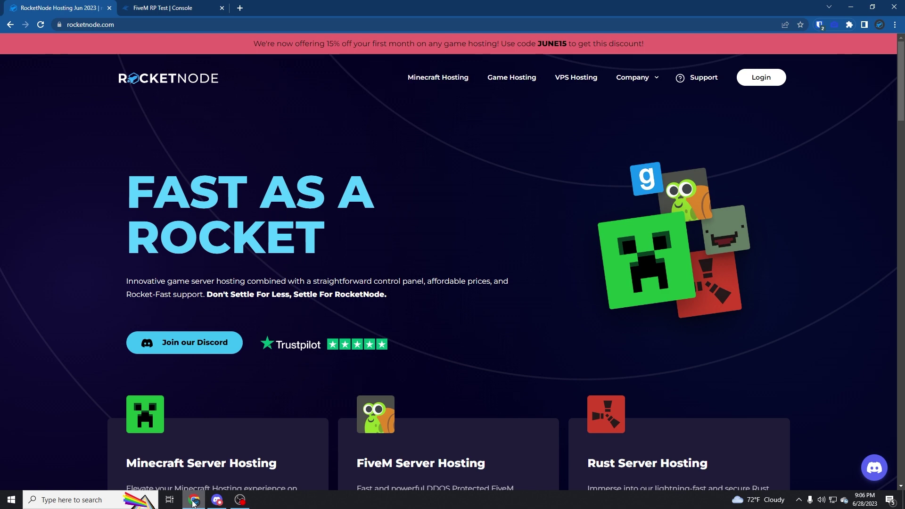
pyautogui.scroll(-3, 454, 367)
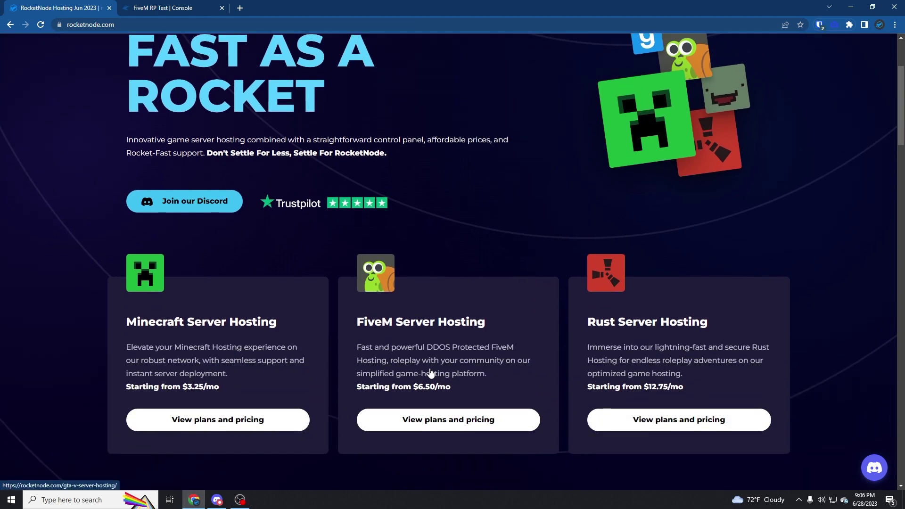
pyautogui.click(434, 371)
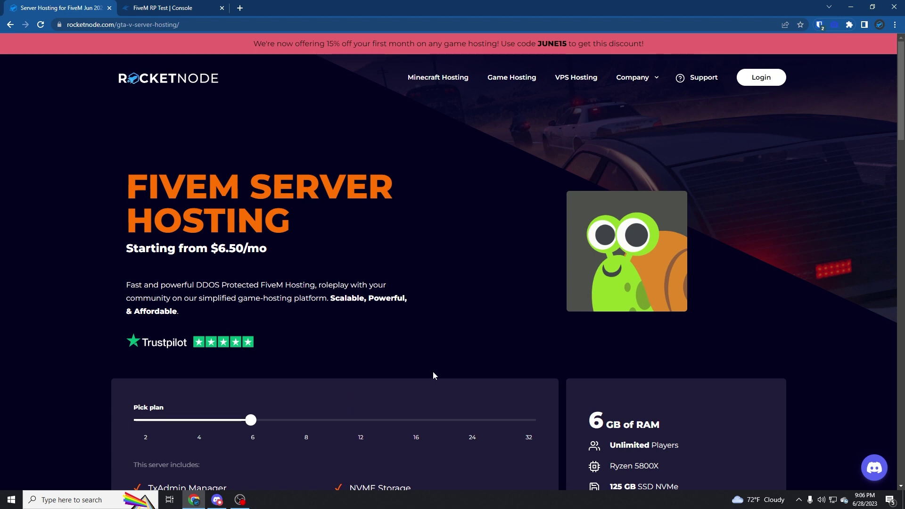
# Compare the RAM plans and settle on the 16 GB plan at $34.50/mo.
pyautogui.scroll(-2, 430, 372)
pyautogui.click(298, 326)
pyautogui.click(246, 334)
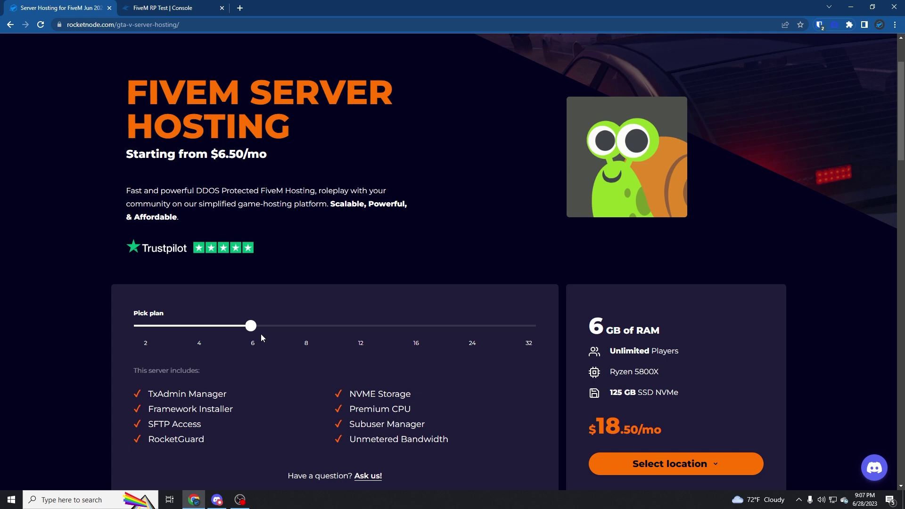
pyautogui.click(208, 326)
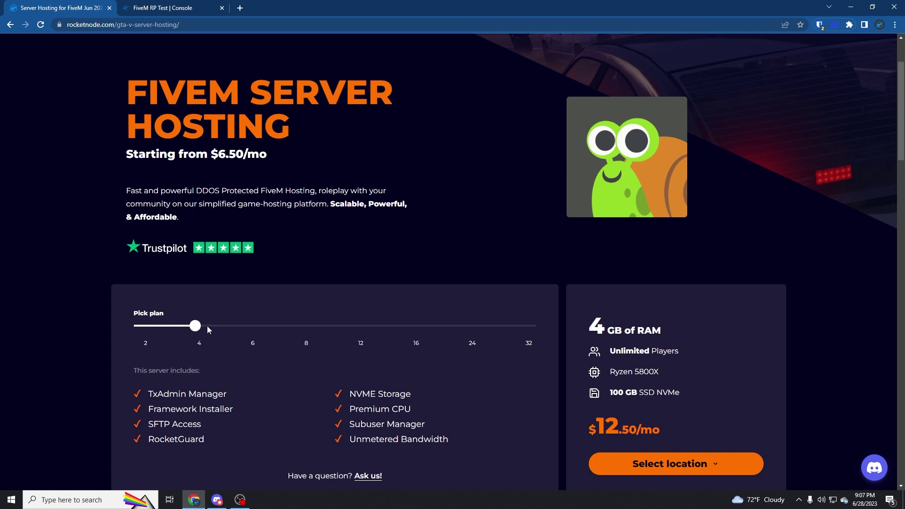
pyautogui.click(419, 326)
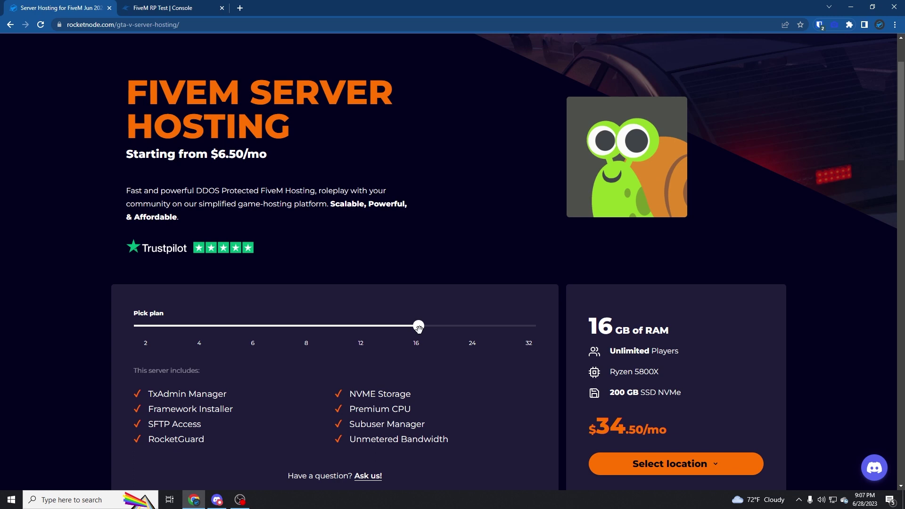
pyautogui.scroll(-2, 419, 329)
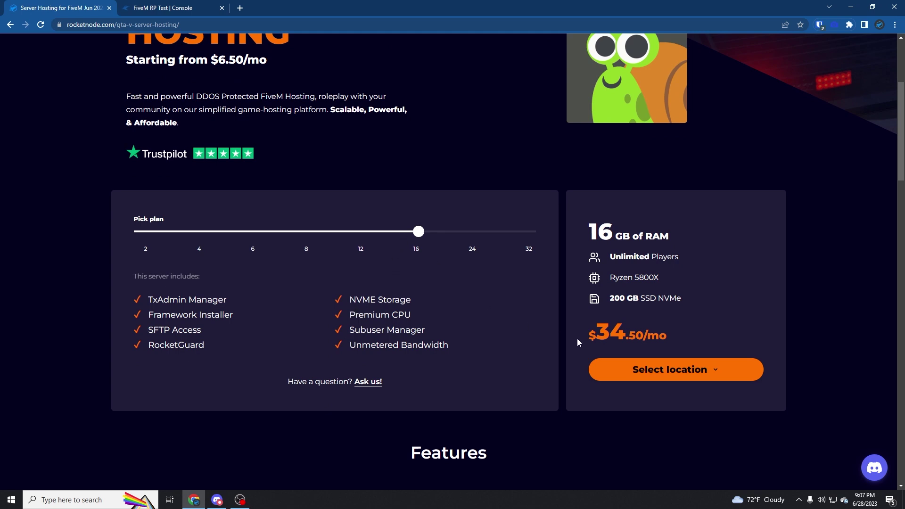
pyautogui.click(621, 373)
pyautogui.scroll(-3, 613, 392)
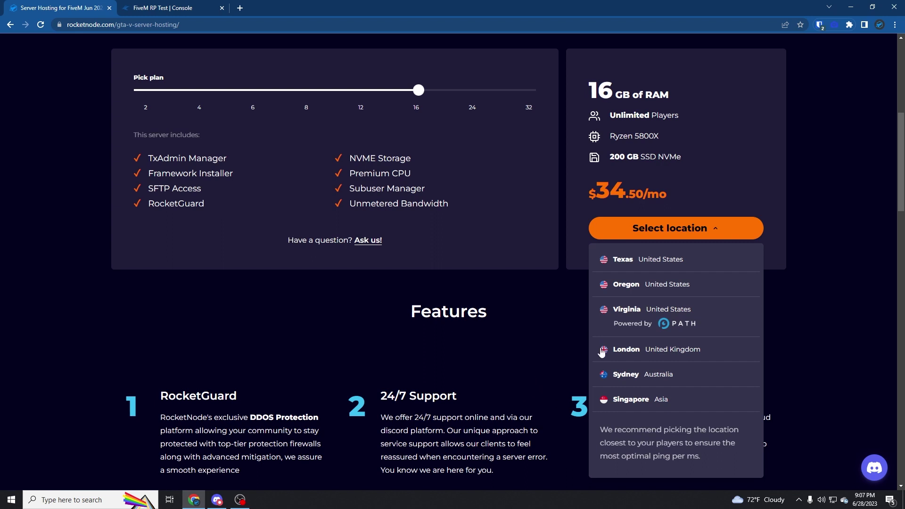
pyautogui.click(498, 347)
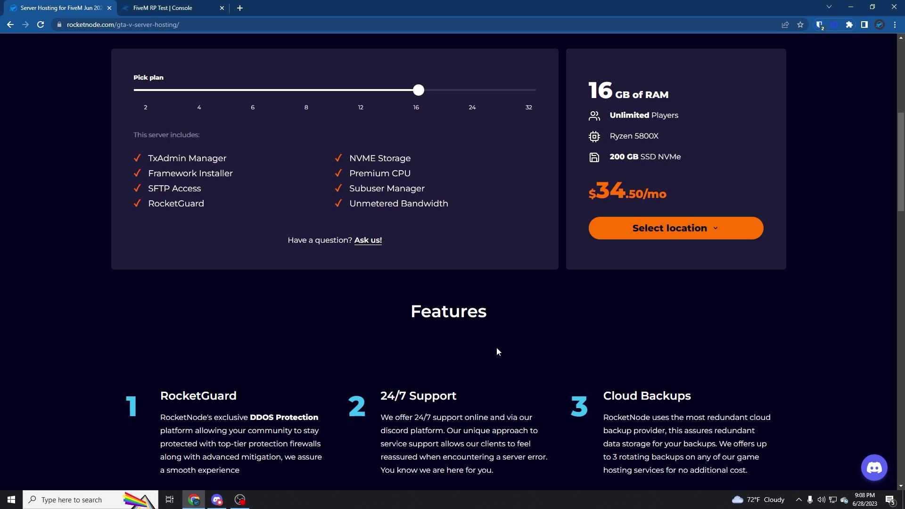
# Open the FiveM RP Test server from the dashboard list, showing its console offline.
pyautogui.click(182, 6)
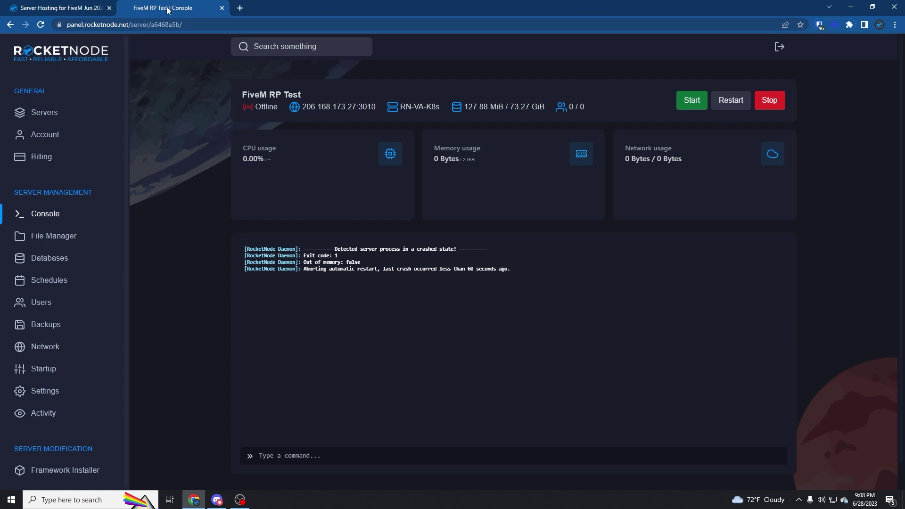
pyautogui.click(70, 49)
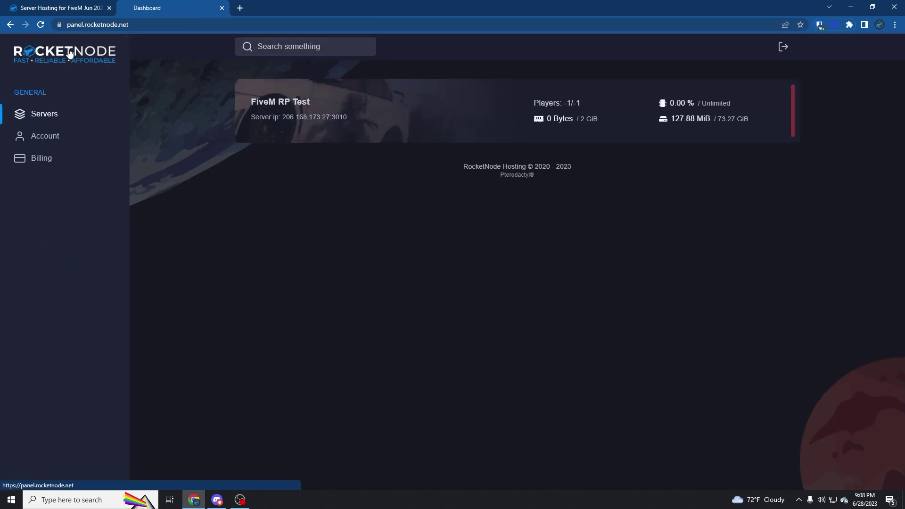
pyautogui.click(418, 118)
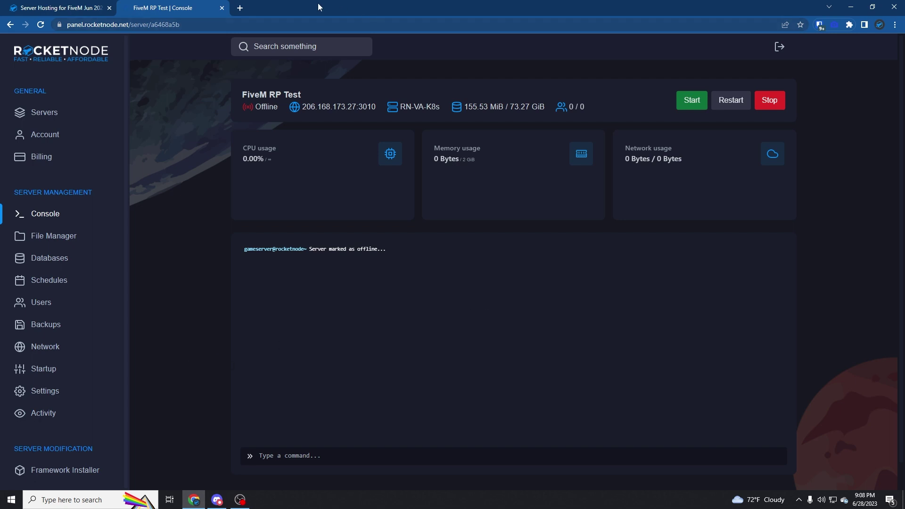
# Load keymaster.fivem.net in a new browser tab.
pyautogui.click(240, 8)
pyautogui.write('keymastre')
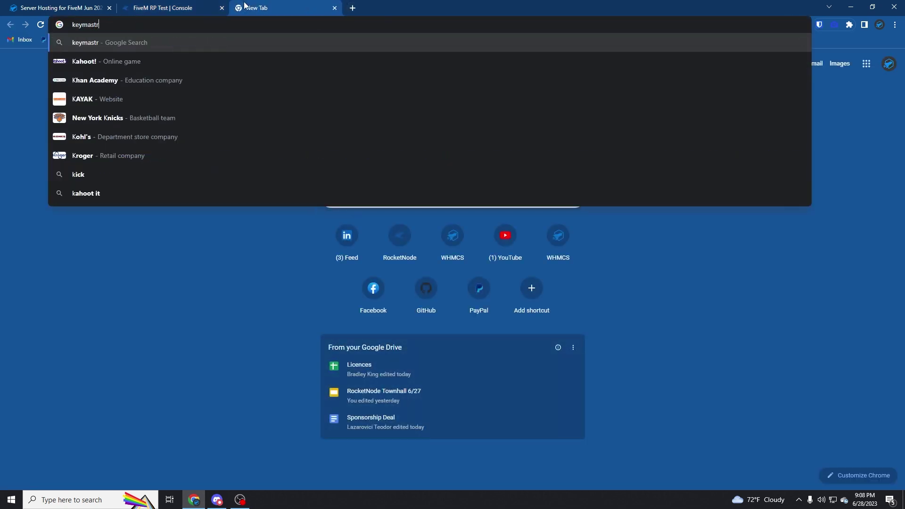
pyautogui.press('BackSpace')
pyautogui.press('BackSpace')
pyautogui.write('er.fivem.n')
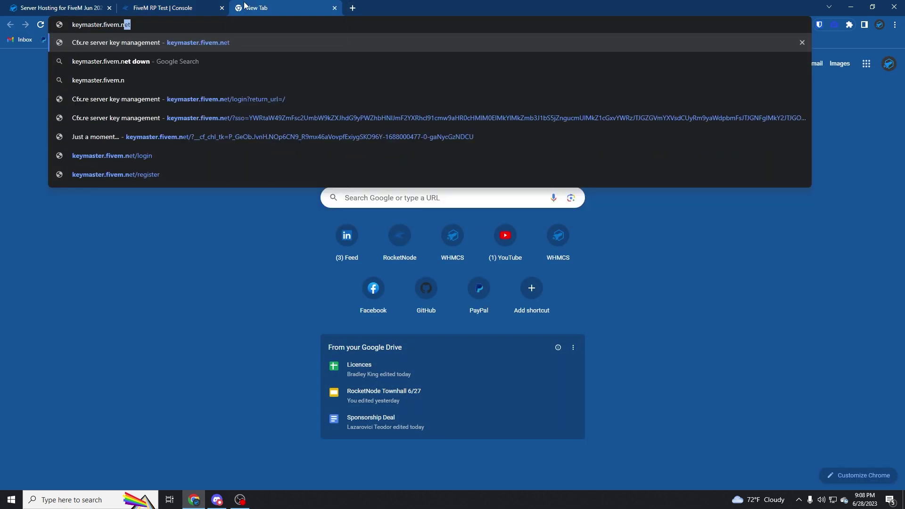
pyautogui.write('et')
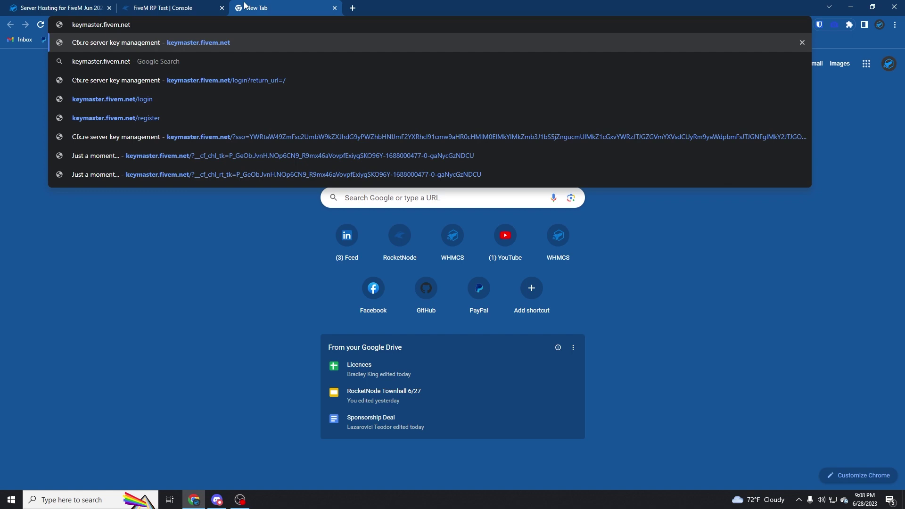
pyautogui.press('Return')
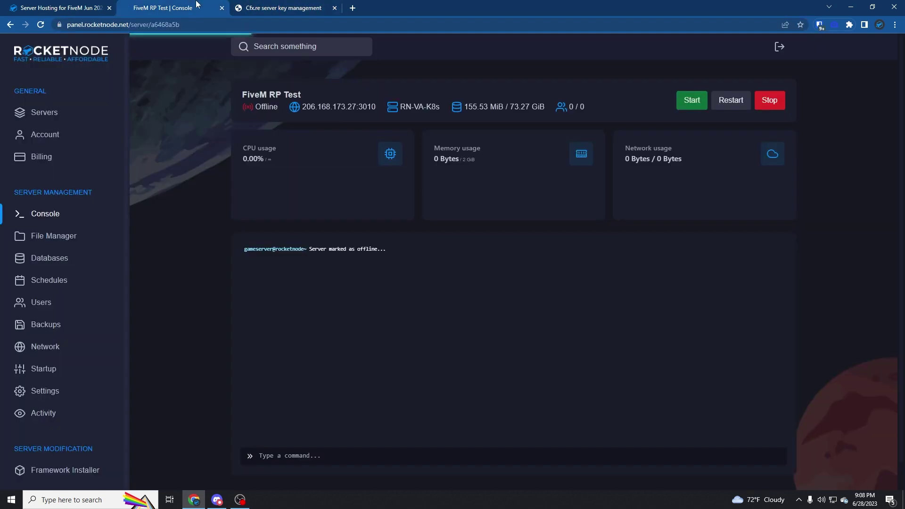
# Start registering a new Keymaster server with the display name 'Test'.
pyautogui.click(197, 7)
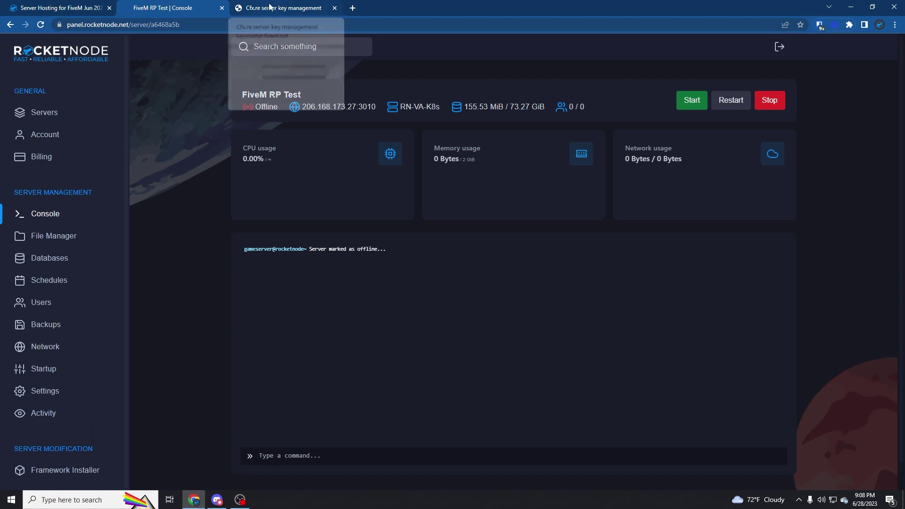
pyautogui.click(270, 7)
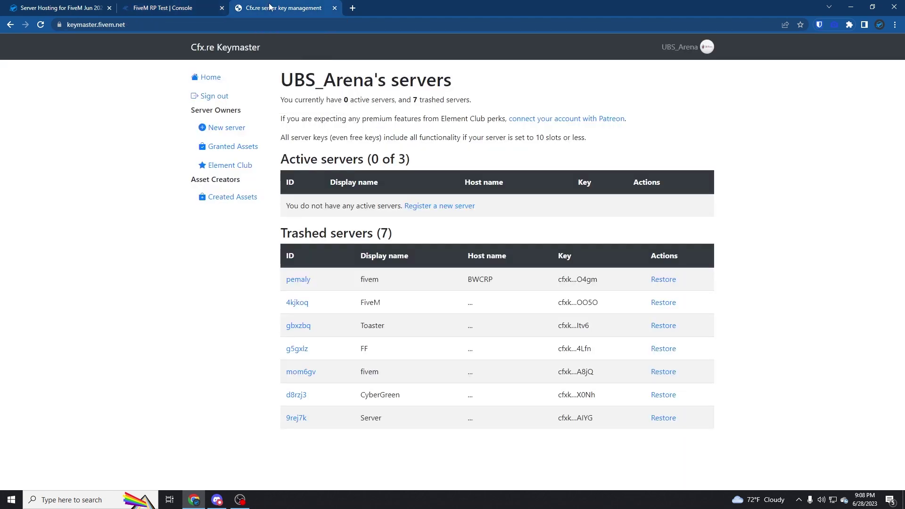
pyautogui.click(443, 212)
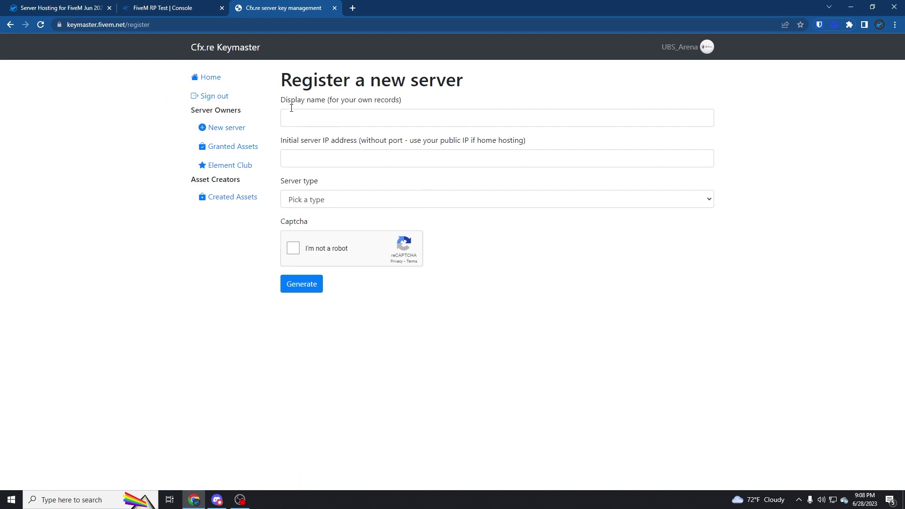
pyautogui.click(341, 113)
pyautogui.write('Test')
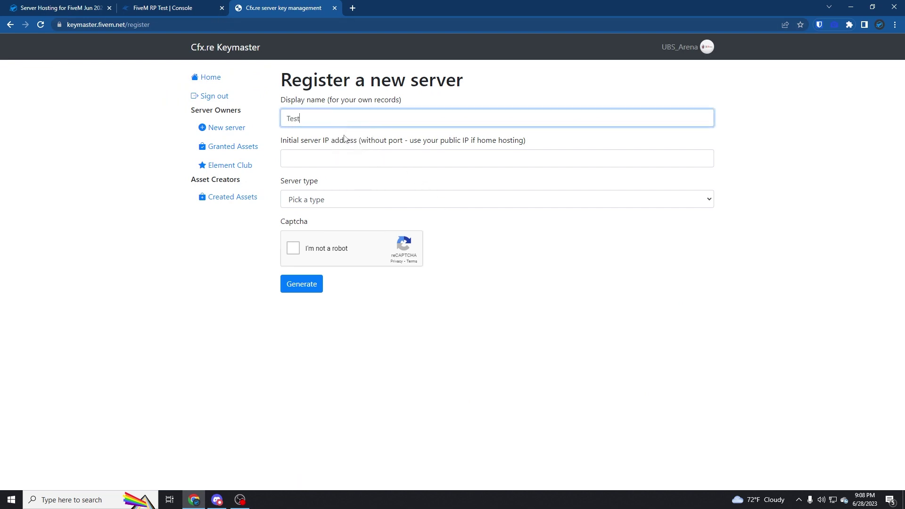
pyautogui.click(351, 137)
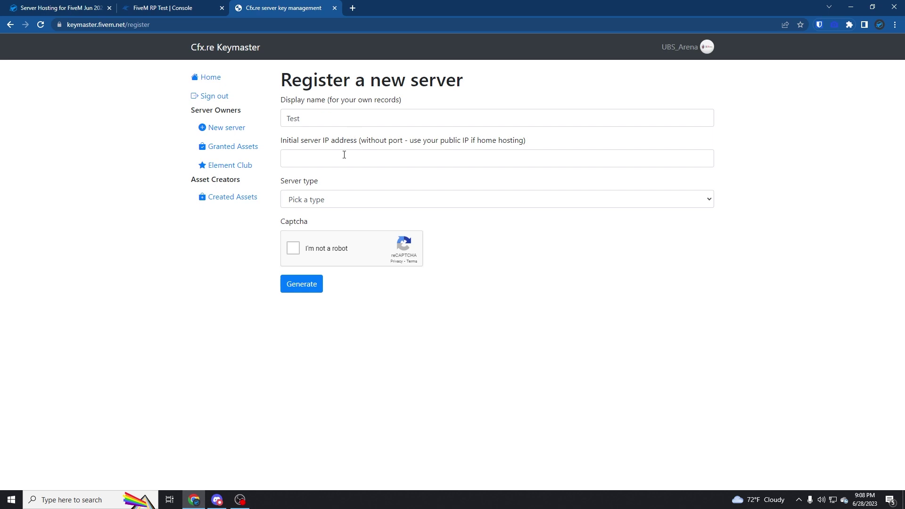
# Copy the server IP 206.168.173.27 from the console into the IP field.
pyautogui.click(179, 6)
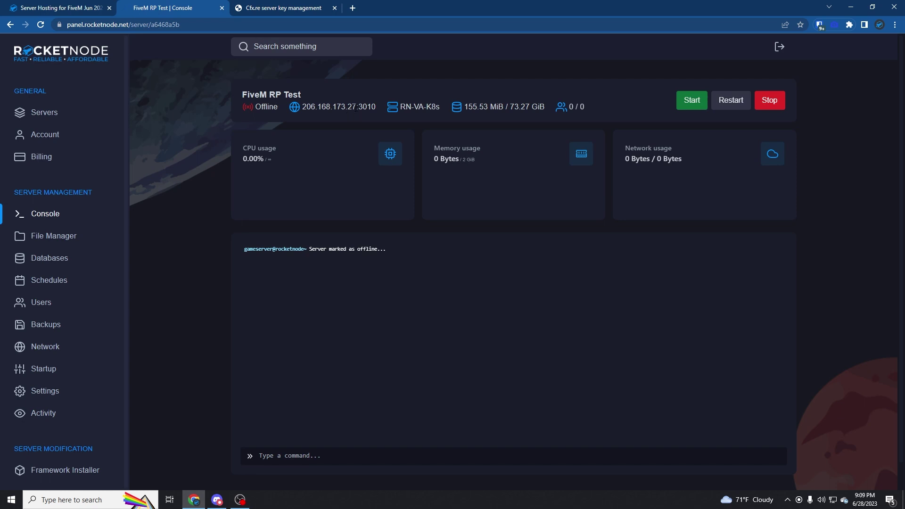
pyautogui.moveTo(357, 108); pyautogui.dragTo(359, 108)
pyautogui.moveTo(301, 107); pyautogui.dragTo(357, 107)
pyautogui.hotkey('ctrl', 'c')
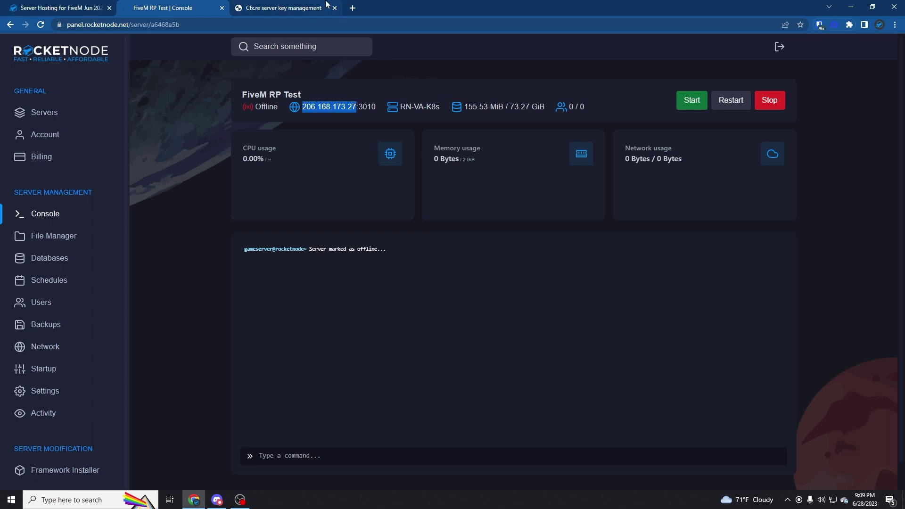
pyautogui.click(325, 4)
pyautogui.click(370, 159)
pyautogui.hotkey('ctrl', 'v')
pyautogui.click(536, 243)
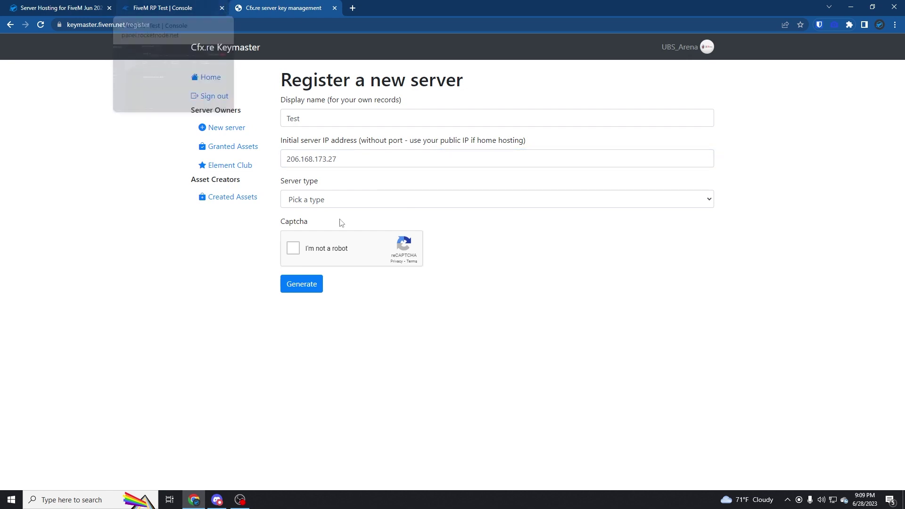
# Set server type VPS and provider RocketNode, pass the captcha, and generate the key.
pyautogui.click(196, 7)
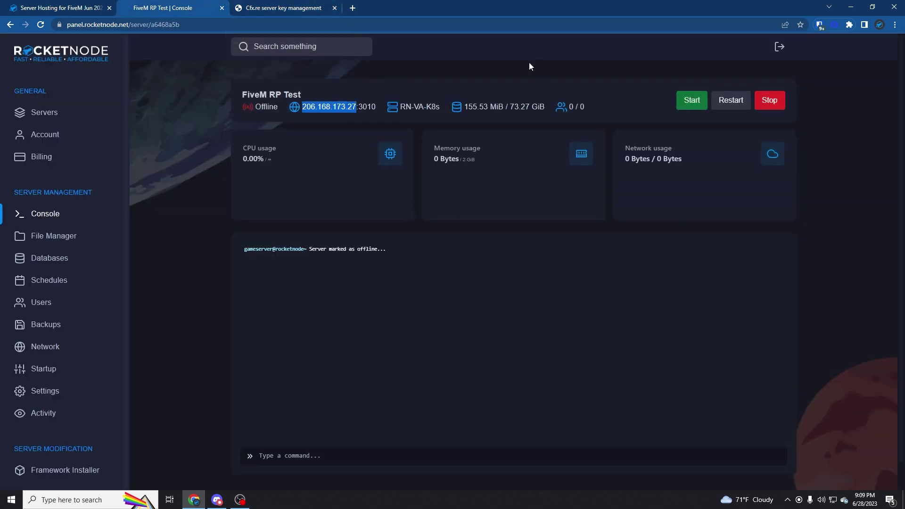
pyautogui.click(258, 7)
pyautogui.click(311, 199)
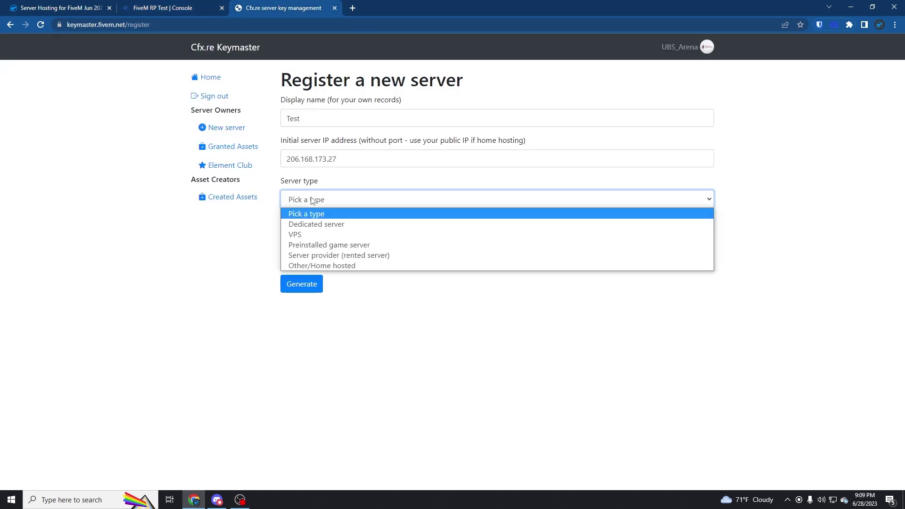
pyautogui.click(300, 234)
pyautogui.click(316, 230)
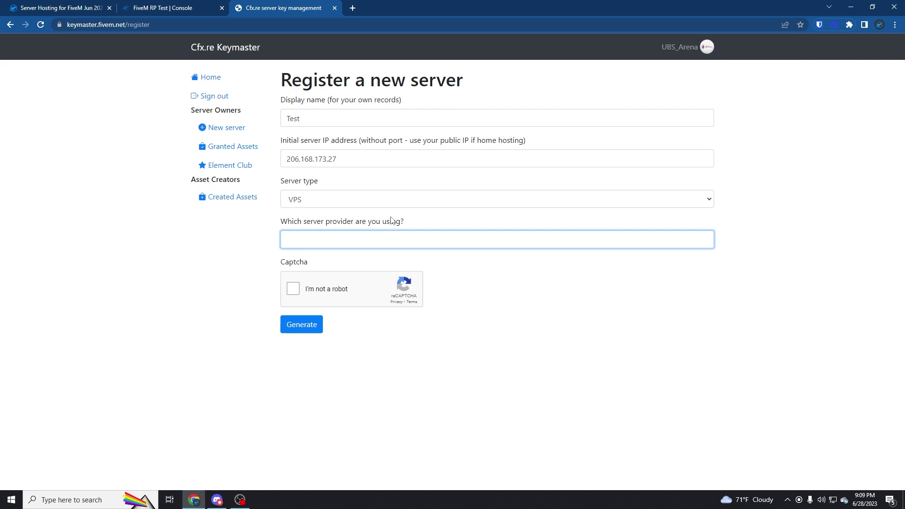
pyautogui.write('RocketNode')
pyautogui.click(326, 295)
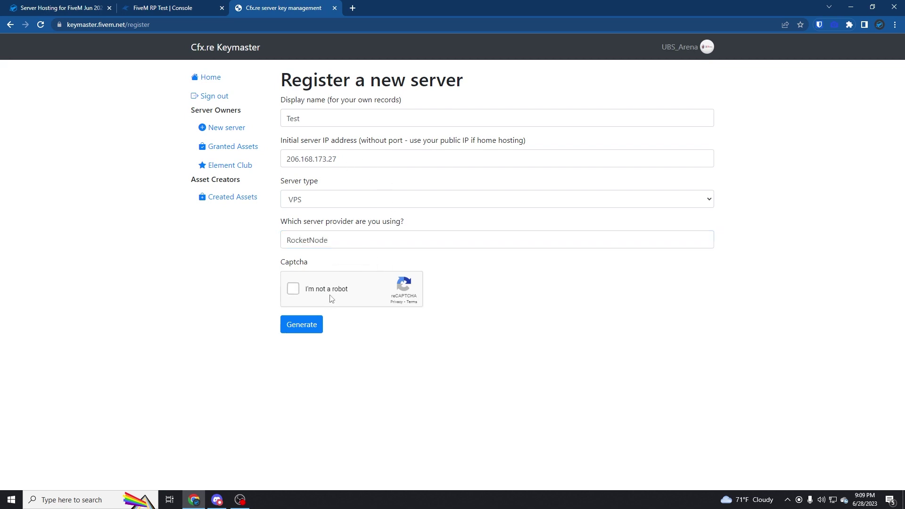
pyautogui.click(309, 323)
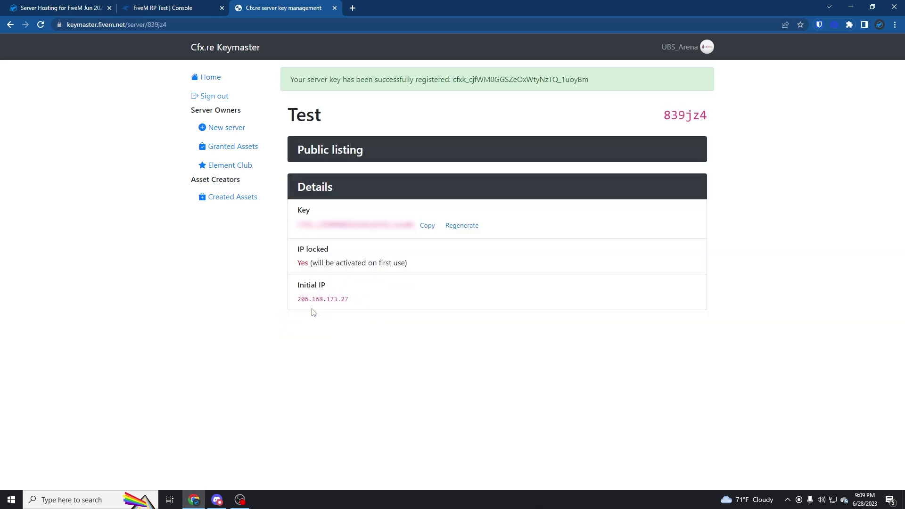
# Paste the copied Keymaster key into the FIVEM LICENSE startup variable.
pyautogui.click(427, 226)
pyautogui.click(196, 8)
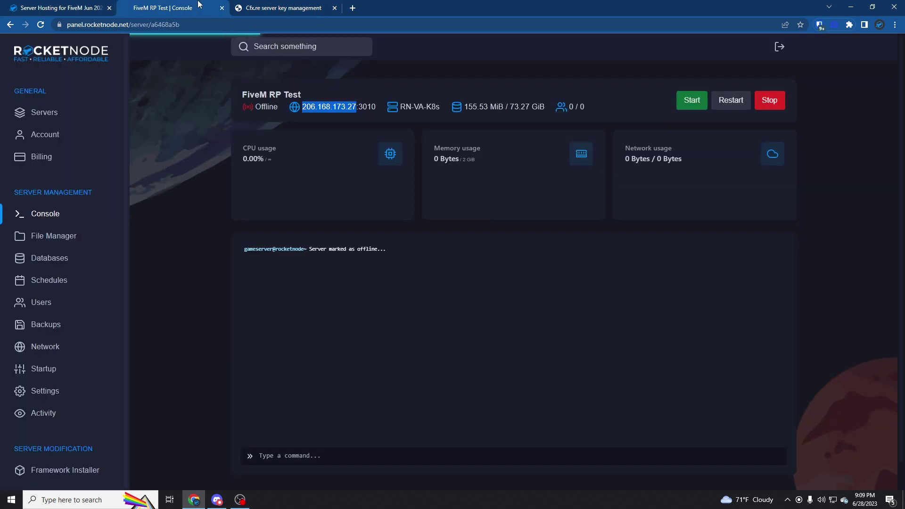
pyautogui.click(58, 363)
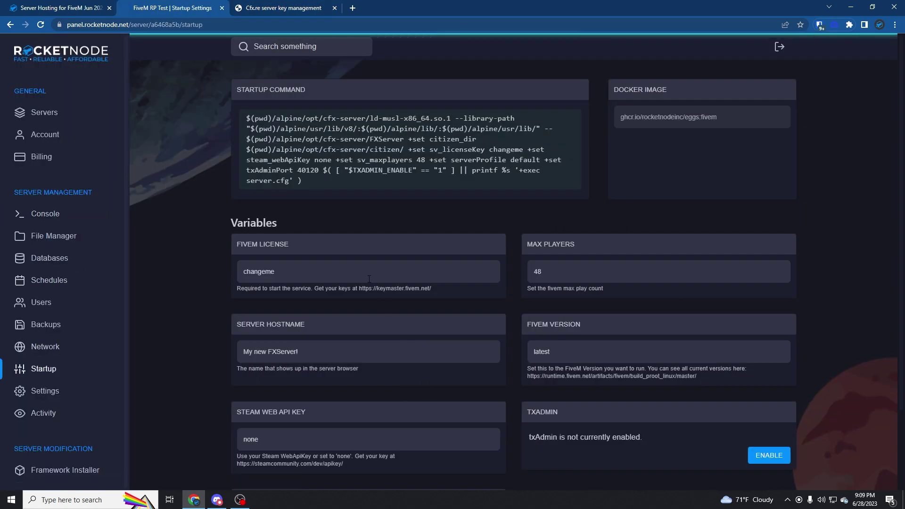
pyautogui.moveTo(374, 276); pyautogui.dragTo(130, 300)
pyautogui.hotkey('ctrl', 'v')
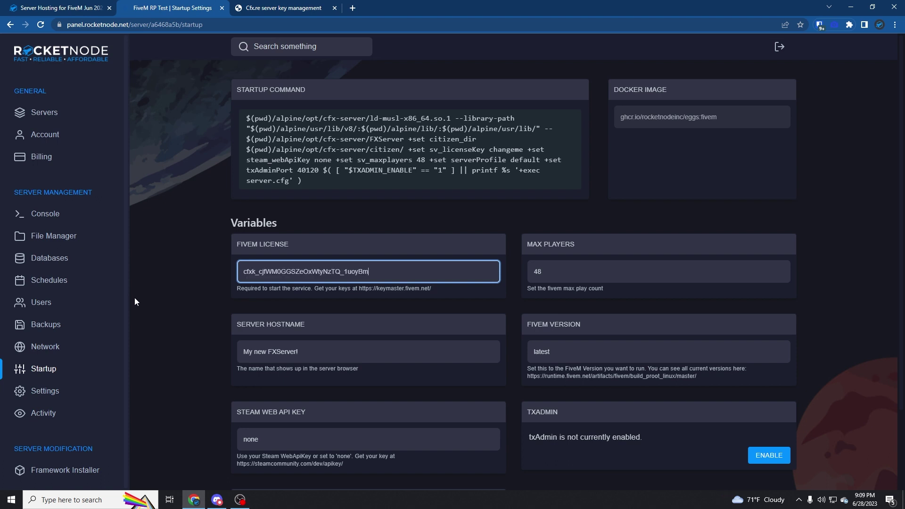
pyautogui.click(190, 299)
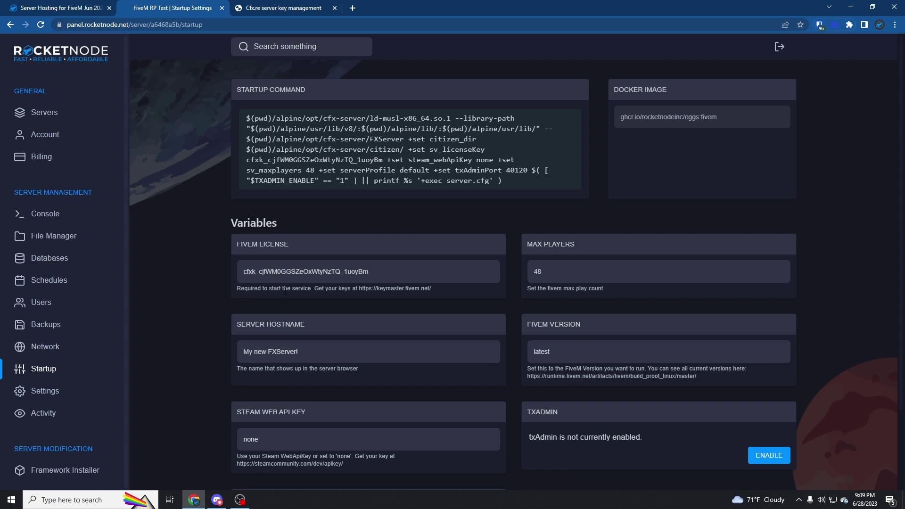
# Replace the My new FXServer! hostname with the user's own test-server name.
pyautogui.moveTo(309, 352); pyautogui.dragTo(224, 354)
pyautogui.write('Lan')
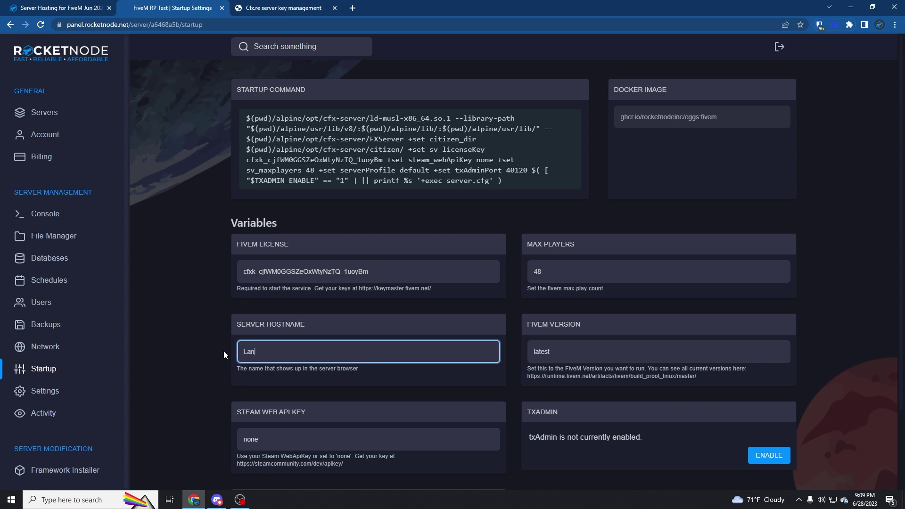
pyautogui.write("e's Test Server")
pyautogui.click(255, 331)
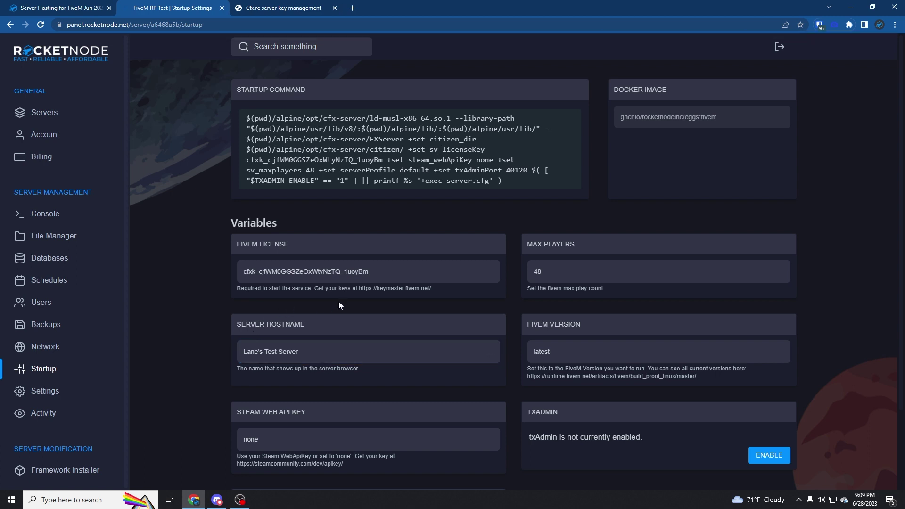
pyautogui.scroll(-2, 321, 309)
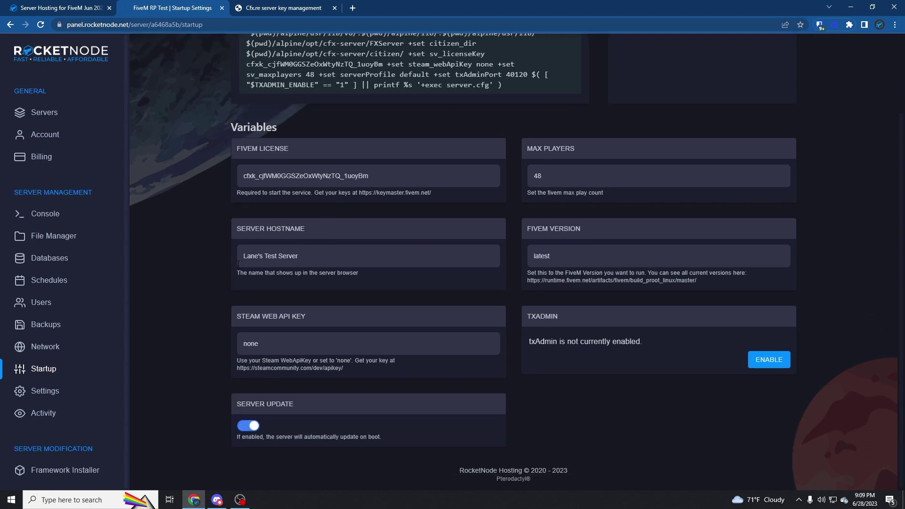
pyautogui.moveTo(238, 264); pyautogui.dragTo(302, 257)
pyautogui.click(358, 220)
# Keep auto-update on boot enabled and the FiveM version at latest.
pyautogui.rightClick(595, 344)
pyautogui.click(571, 348)
pyautogui.click(254, 427)
pyautogui.click(255, 427)
pyautogui.doubleClick(574, 252)
pyautogui.click(627, 437)
pyautogui.scroll(1, 278, 314)
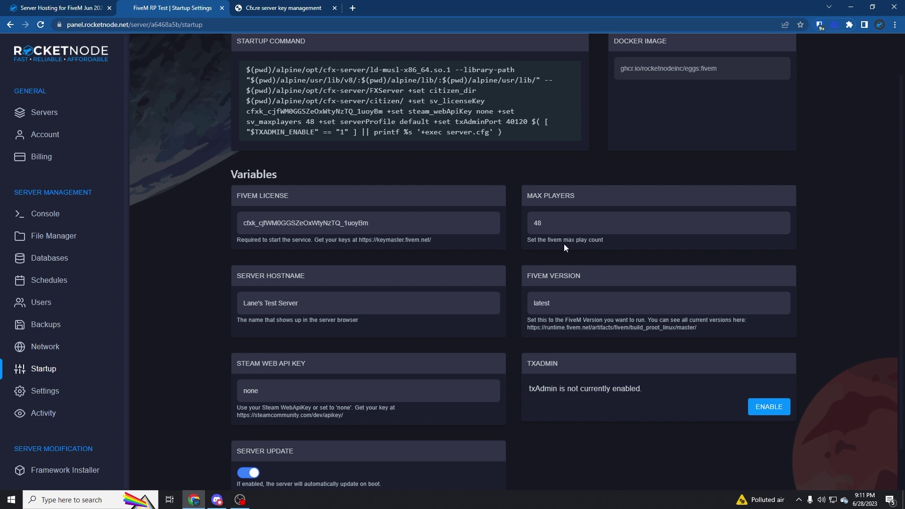
# Start FiveM RP Test from the console and follow the log until it shows Online at 0/48.
pyautogui.click(57, 218)
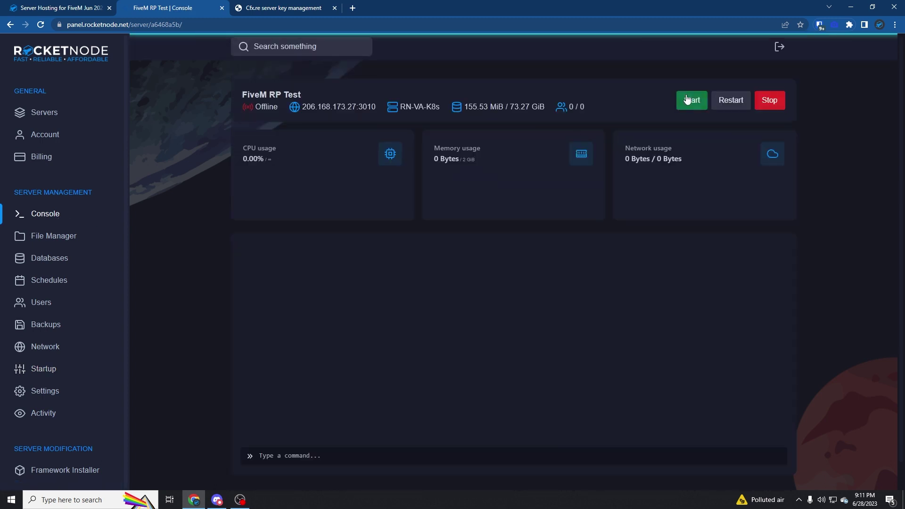
pyautogui.click(689, 100)
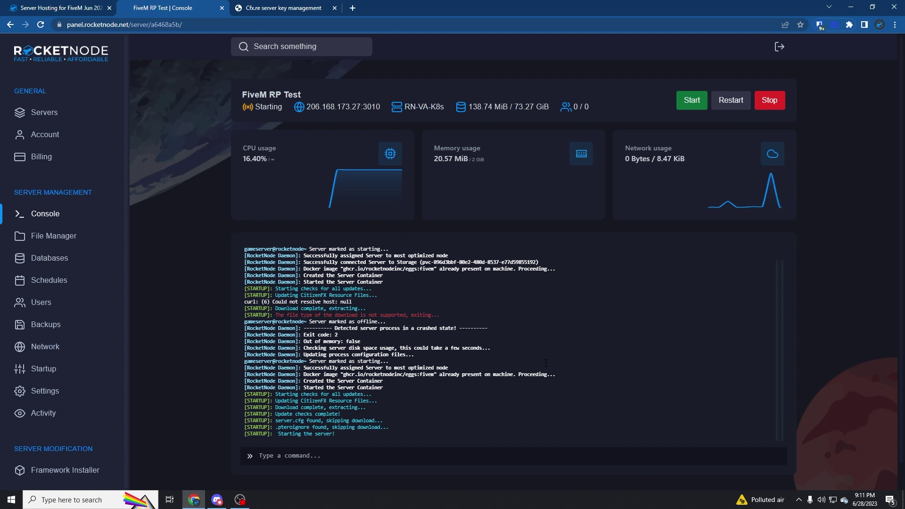
pyautogui.moveTo(482, 315); pyautogui.dragTo(230, 294)
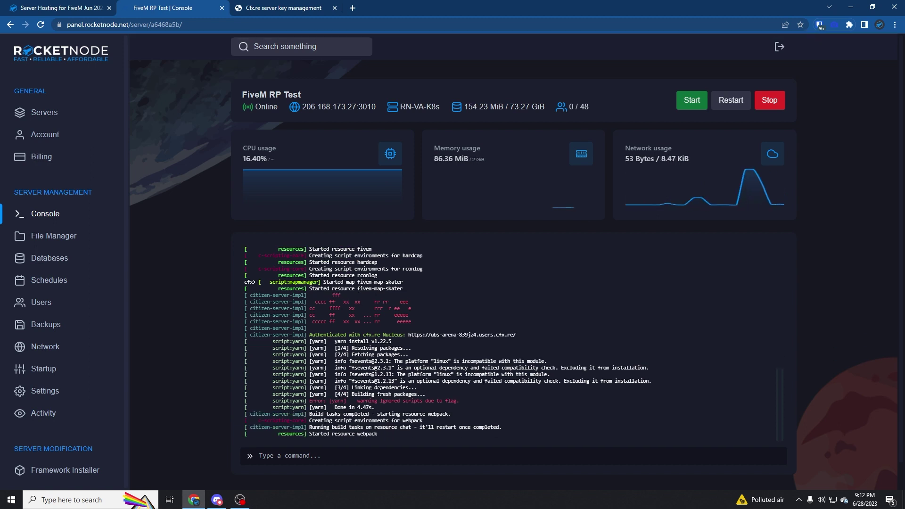
pyautogui.moveTo(495, 394)
pyautogui.mouseDown()
pyautogui.moveTo(252, 322)
pyautogui.moveTo(495, 391)
pyautogui.mouseUp()
pyautogui.click(252, 321)
pyautogui.click(505, 386)
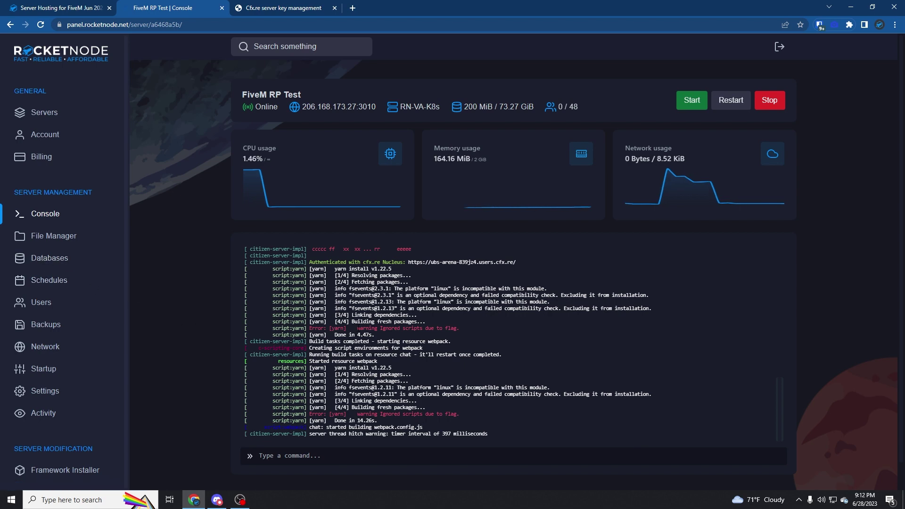
pyautogui.scroll(-1, 117, 307)
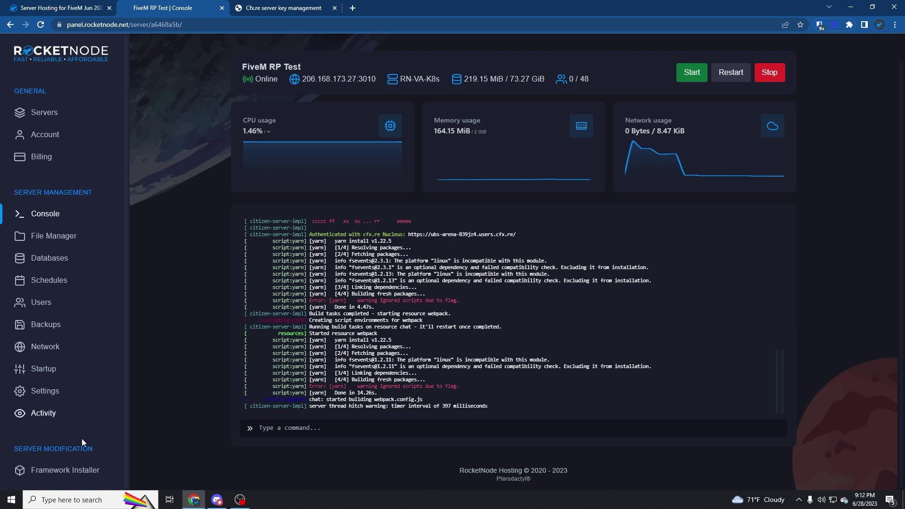
pyautogui.click(96, 467)
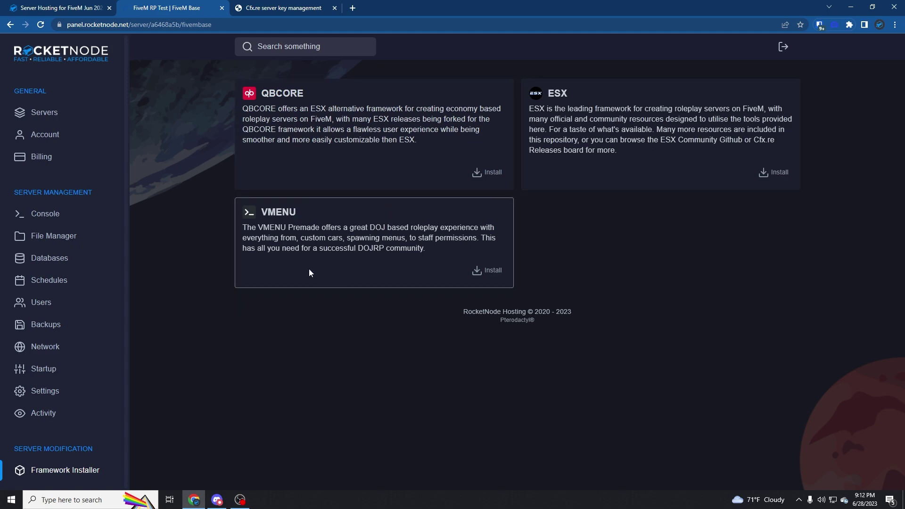
pyautogui.click(45, 214)
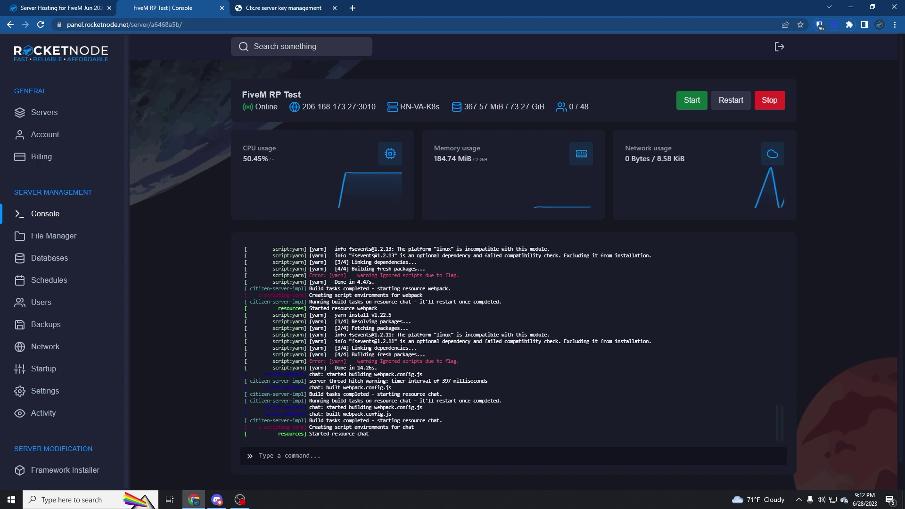
# Restart the server and watch the console until it is Online again at 0/48.
pyautogui.click(742, 104)
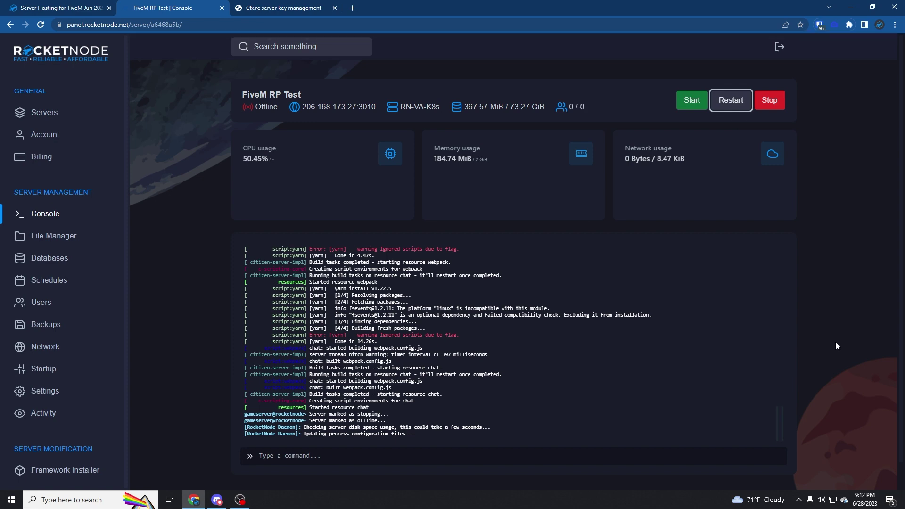
pyautogui.scroll(-1, 834, 346)
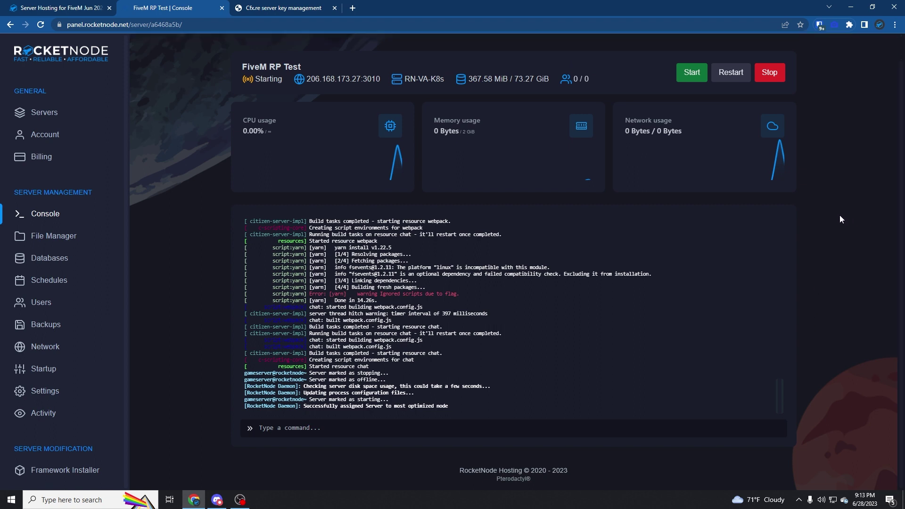
pyautogui.scroll(1, 839, 215)
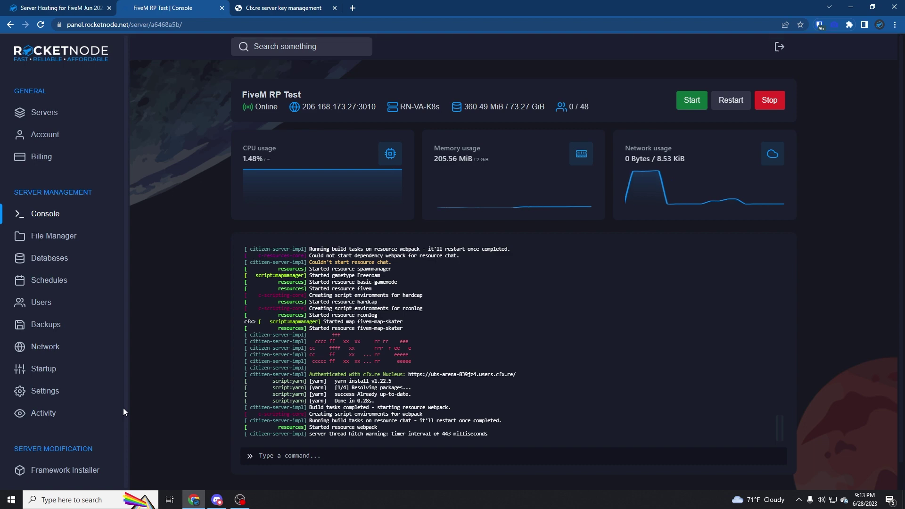
# Browse the File Manager into the resources folder, listing [gamemodes] through [test].
pyautogui.click(50, 239)
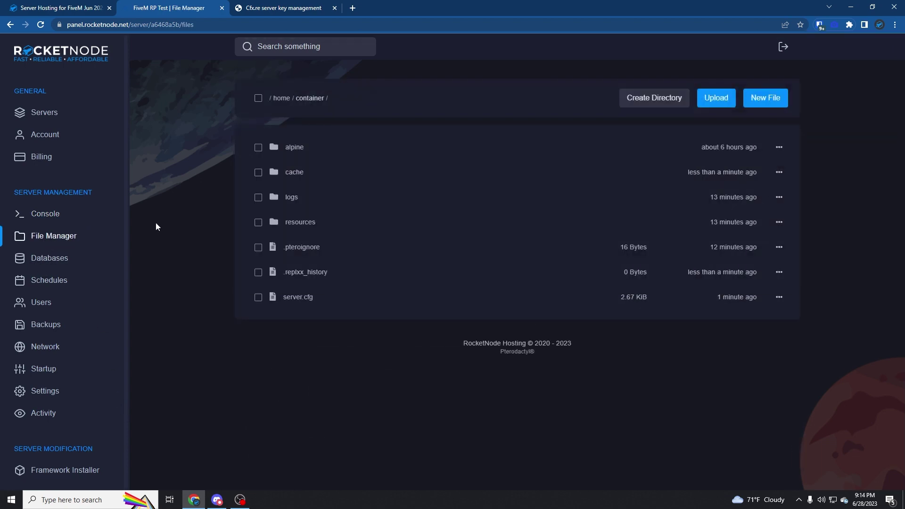
pyautogui.click(304, 223)
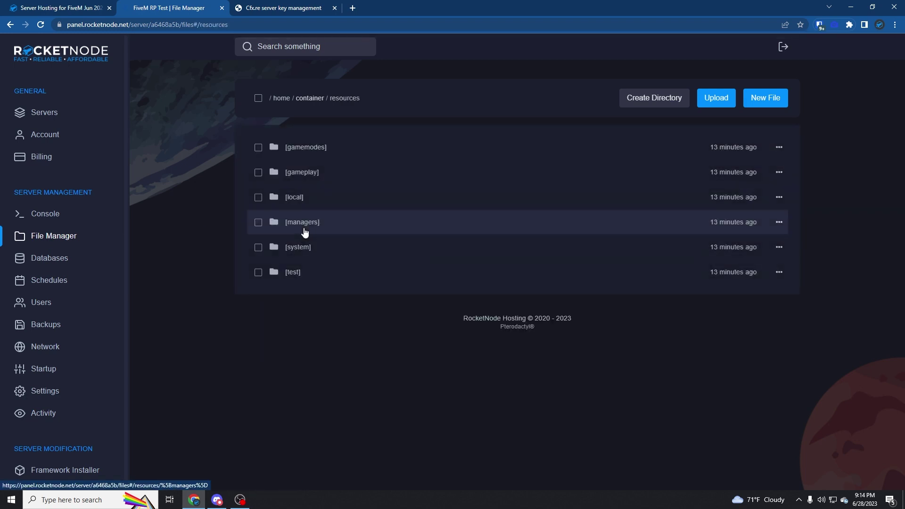
# Google 'fivem vehicle deletion script' in a new tab.
pyautogui.click(352, 8)
pyautogui.write('fivem vehicle deletion script')
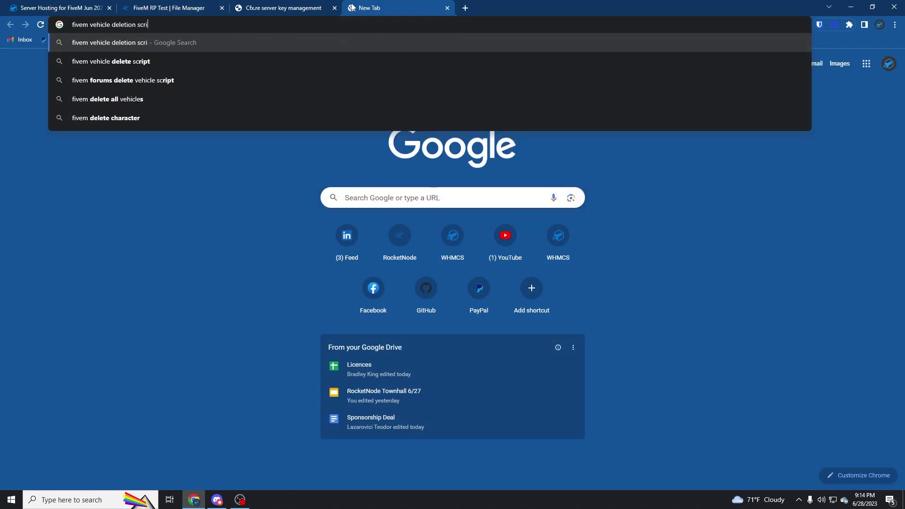
pyautogui.press('Return')
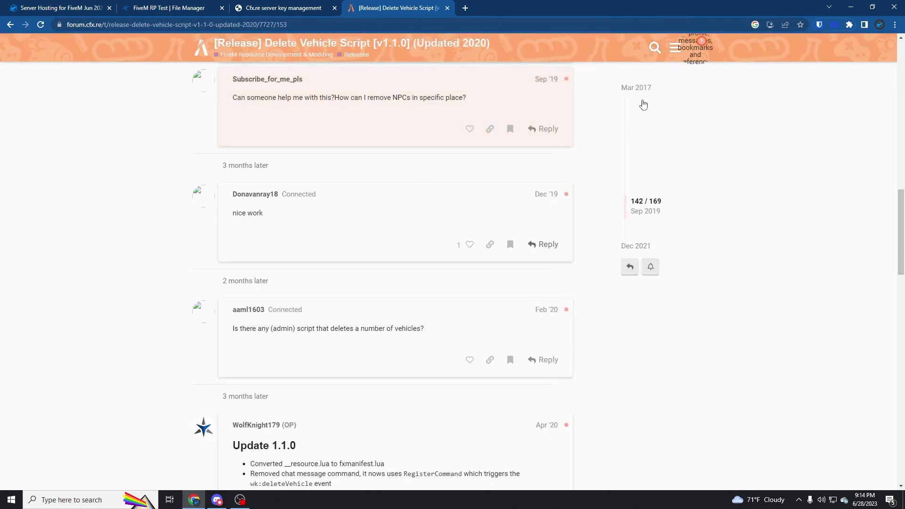
# Try the Delete Vehicle Script zip download on Cfx.re, then return to the results.
pyautogui.scroll(-3, 424, 297)
pyautogui.scroll(1, 627, 156)
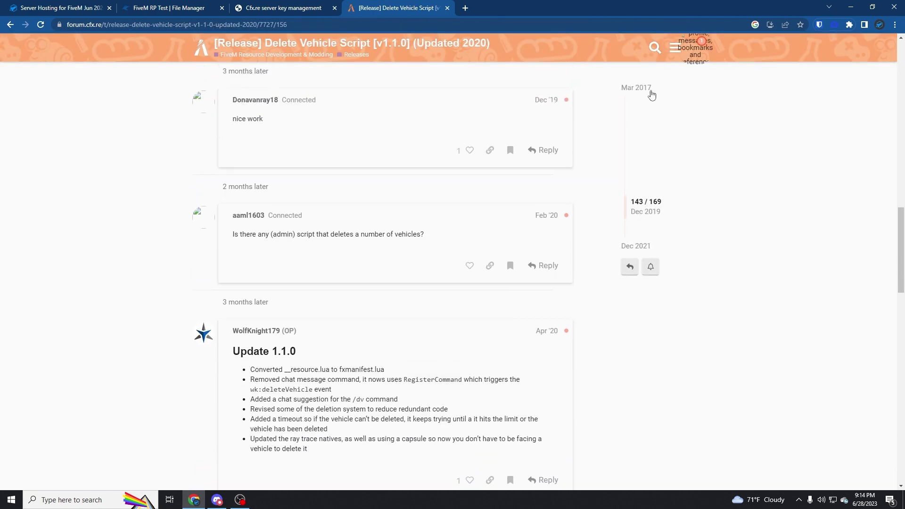
pyautogui.click(649, 91)
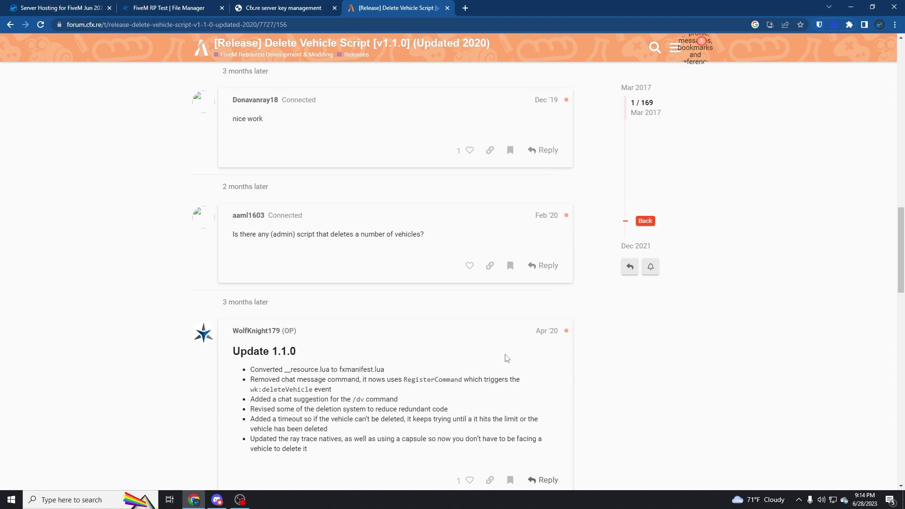
pyautogui.scroll(10, 360, 264)
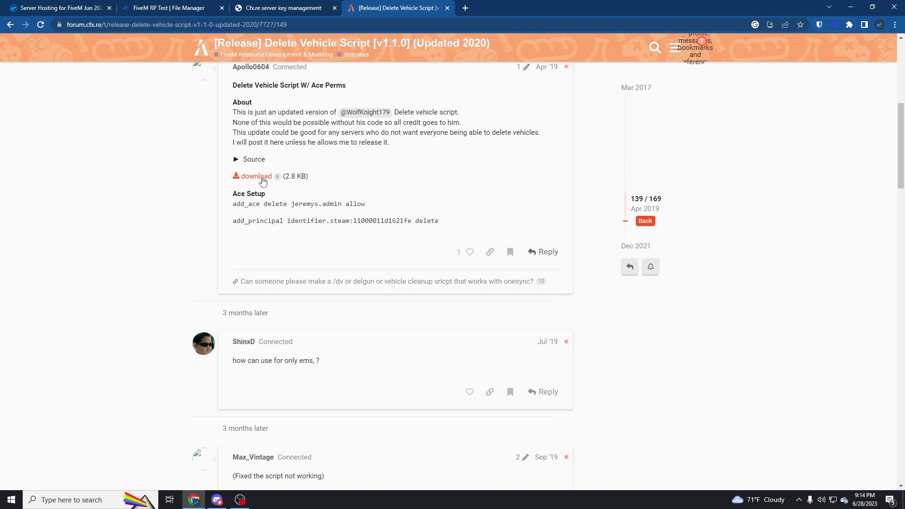
pyautogui.click(260, 179)
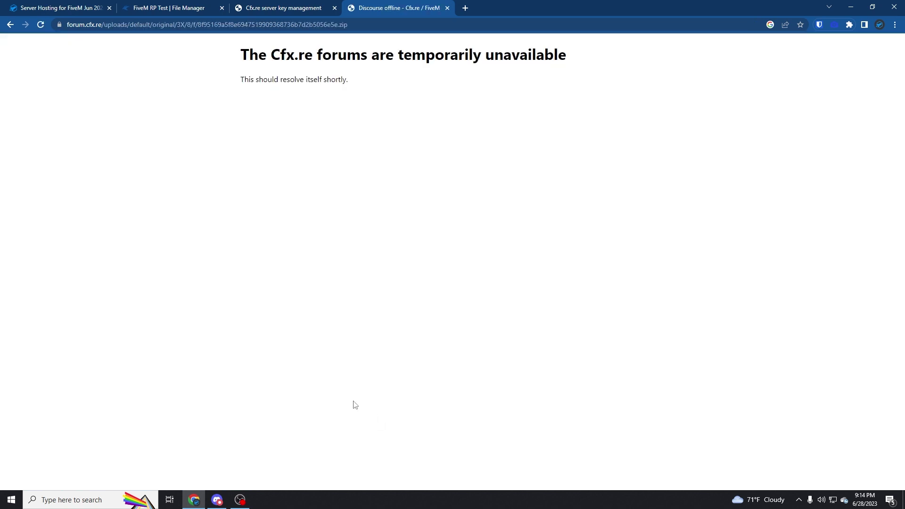
pyautogui.click(10, 25)
pyautogui.click(9, 24)
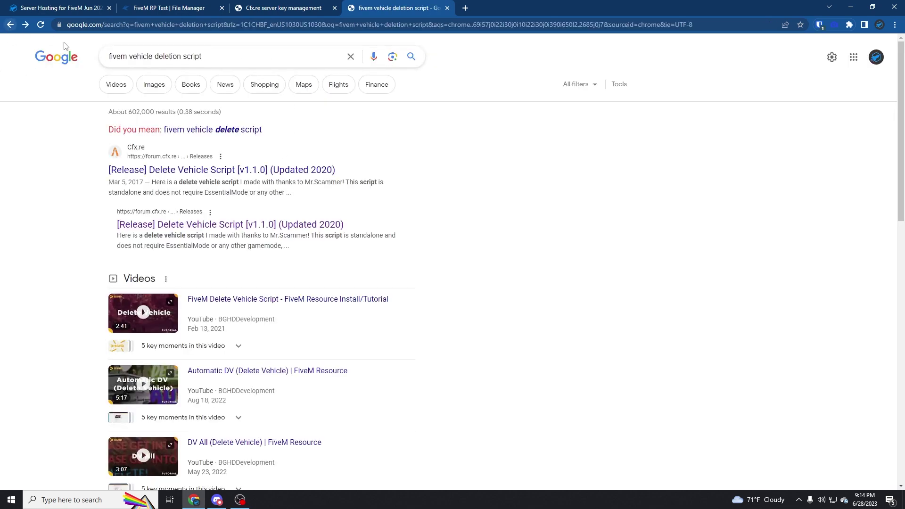
# Add 'github' to the search and check the Shrimpey/FiveM-Delete-Vehicles repository.
pyautogui.scroll(-4, 259, 203)
pyautogui.scroll(-2, 259, 202)
pyautogui.scroll(6, 232, 199)
pyautogui.click(231, 56)
pyautogui.write('github')
pyautogui.press('Return')
pyautogui.click(226, 189)
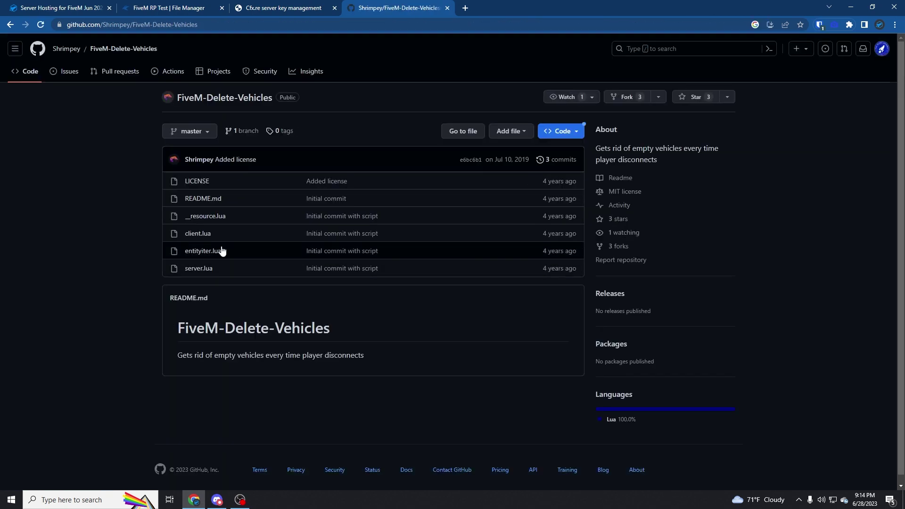
pyautogui.hotkey('alt', 'Left')
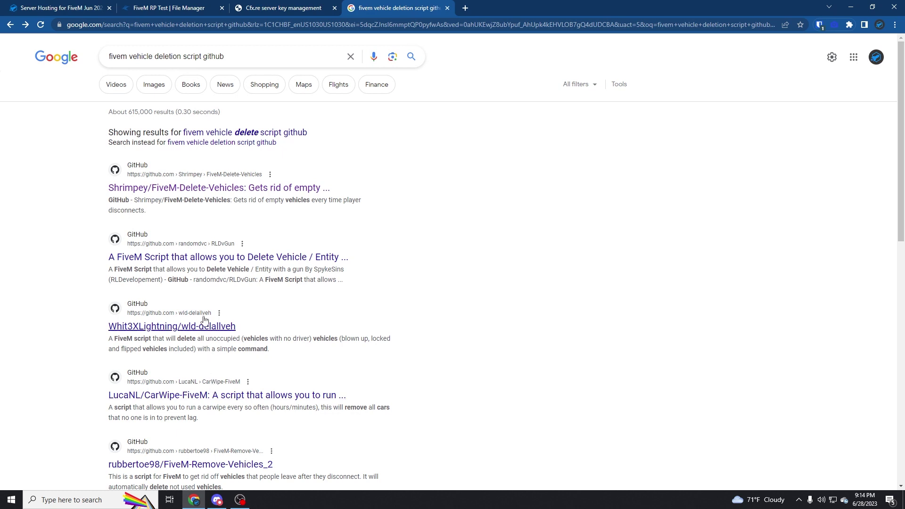
# Download the wld-delallveh repository as wld-delallveh-master.zip.
pyautogui.click(200, 327)
pyautogui.click(560, 132)
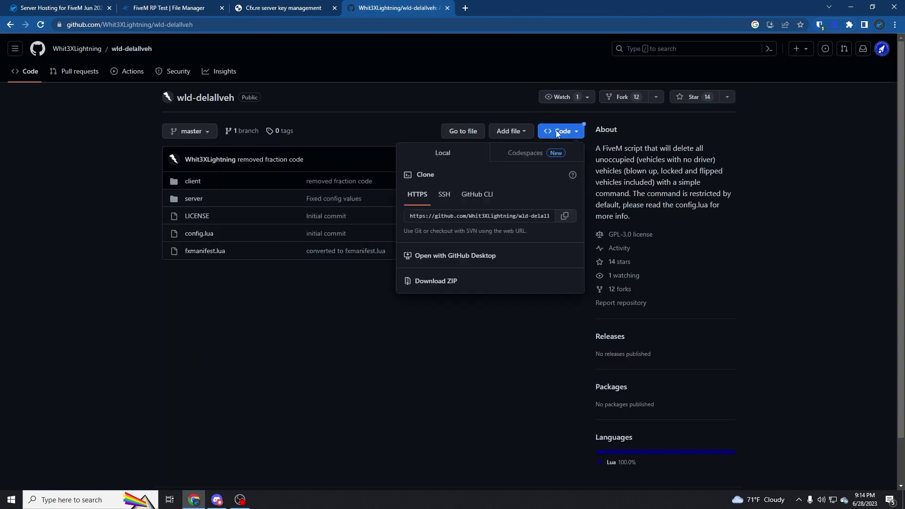
pyautogui.click(489, 283)
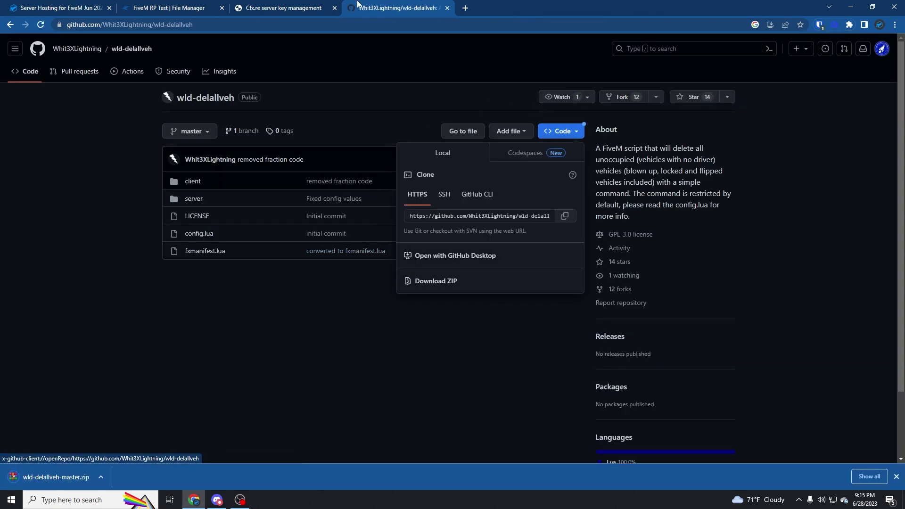
# Close extra tabs, upload the zip into resources, unarchive it, and delete the zip.
pyautogui.click(170, 7)
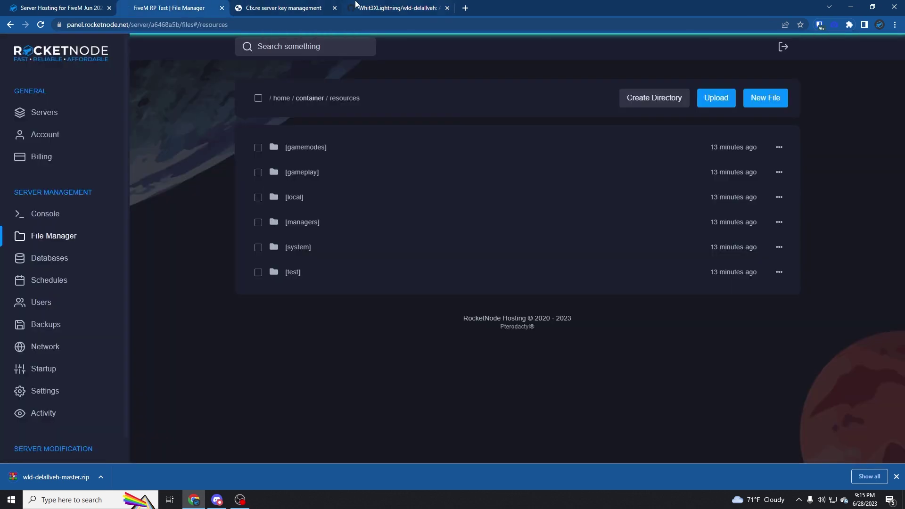
pyautogui.click(336, 7)
pyautogui.click(335, 7)
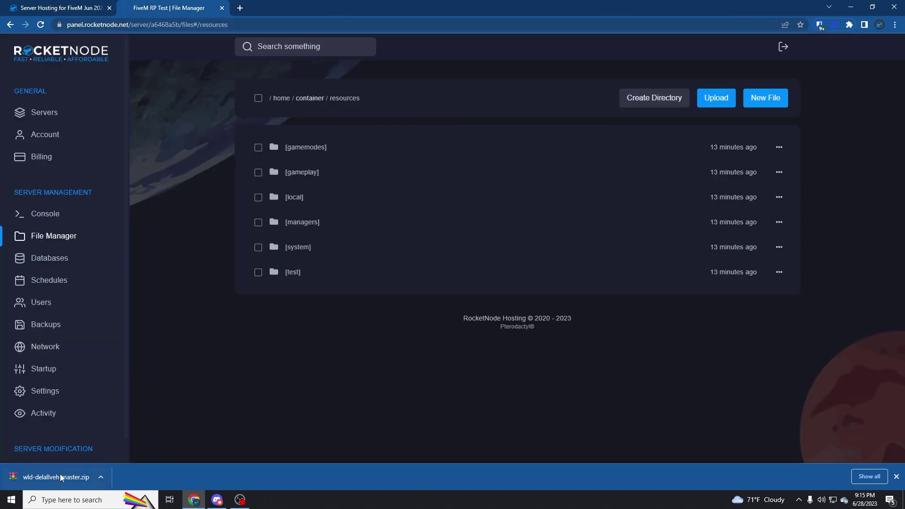
pyautogui.moveTo(57, 477); pyautogui.dragTo(336, 283)
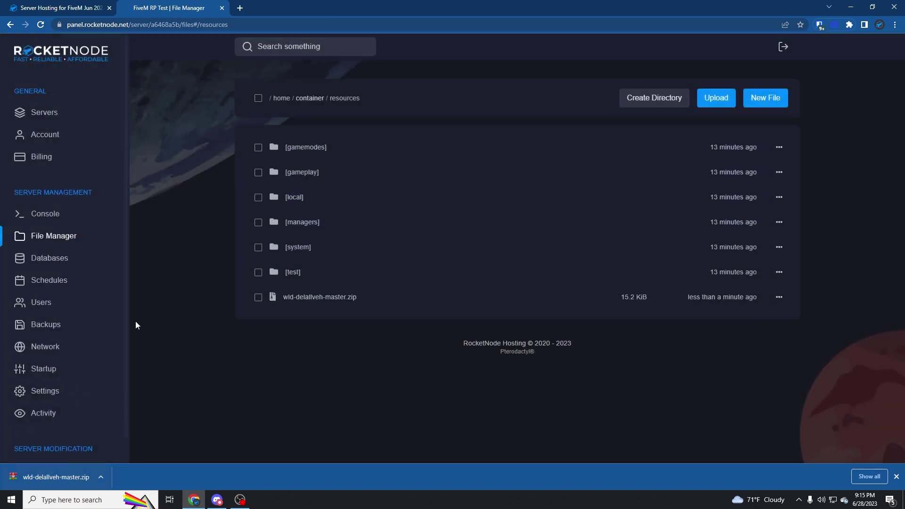
pyautogui.rightClick(297, 298)
pyautogui.click(289, 388)
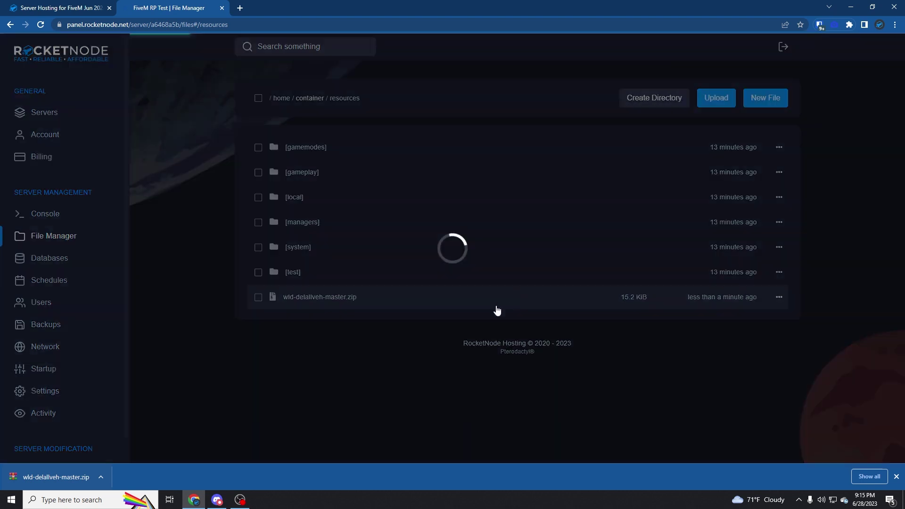
pyautogui.rightClick(344, 323)
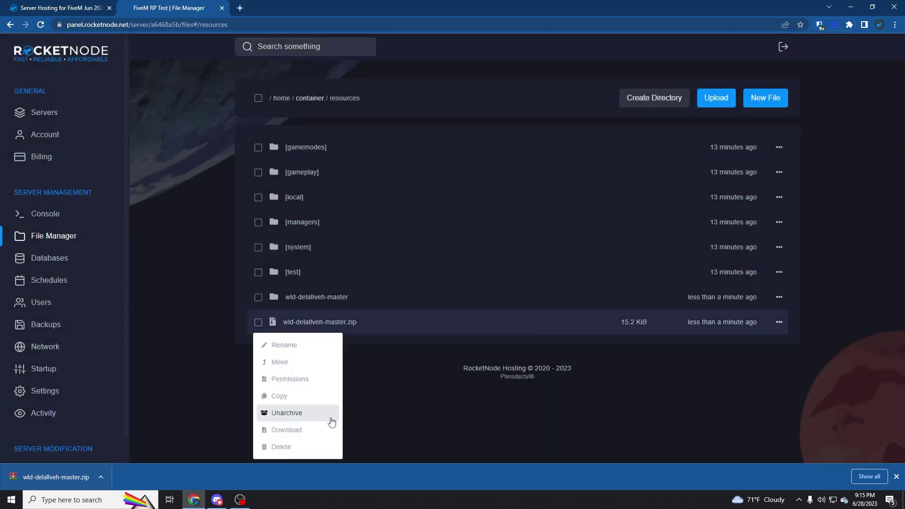
pyautogui.click(310, 448)
pyautogui.click(558, 279)
# Rename the extracted folder to wld-delallveh by removing '-master', then open it.
pyautogui.rightClick(316, 310)
pyautogui.click(262, 320)
pyautogui.moveTo(305, 159); pyautogui.dragTo(282, 159)
pyautogui.press('BackSpace')
pyautogui.press('F12')
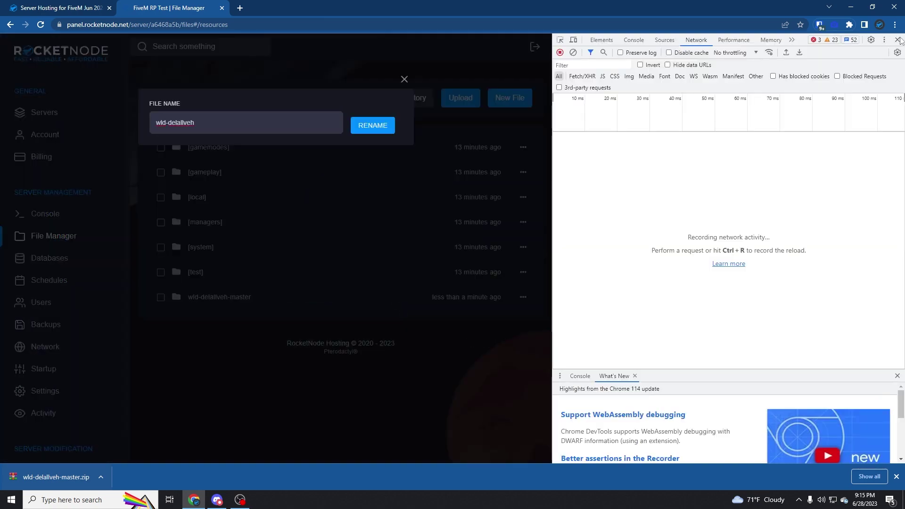
pyautogui.press('F12')
pyautogui.hotkey('ctrl', 'a')
pyautogui.hotkey('ctrl', 'c')
pyautogui.click(637, 160)
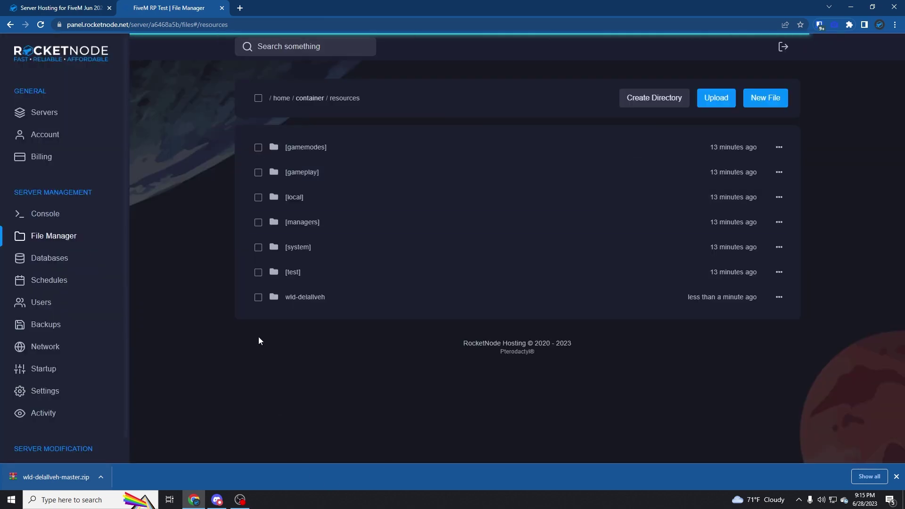
pyautogui.click(295, 302)
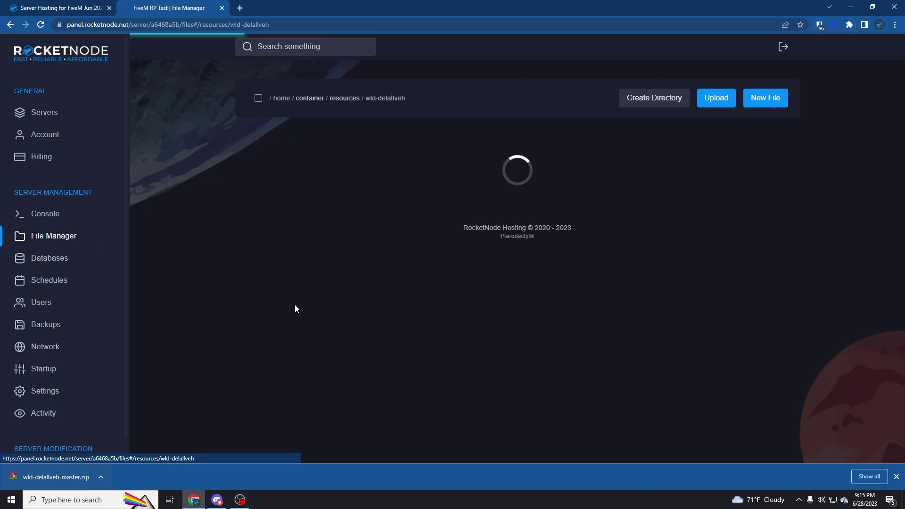
# Add 'ensure wld-delallveh' to server.cfg, save it, and restart the server.
pyautogui.click(59, 237)
pyautogui.click(326, 302)
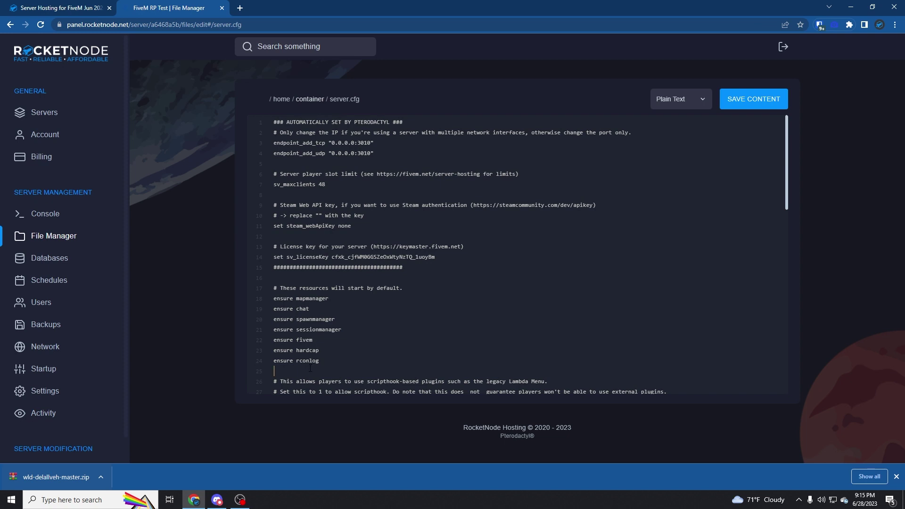
pyautogui.write('ure')
pyautogui.hotkey('ctrl', 'v')
pyautogui.click(768, 100)
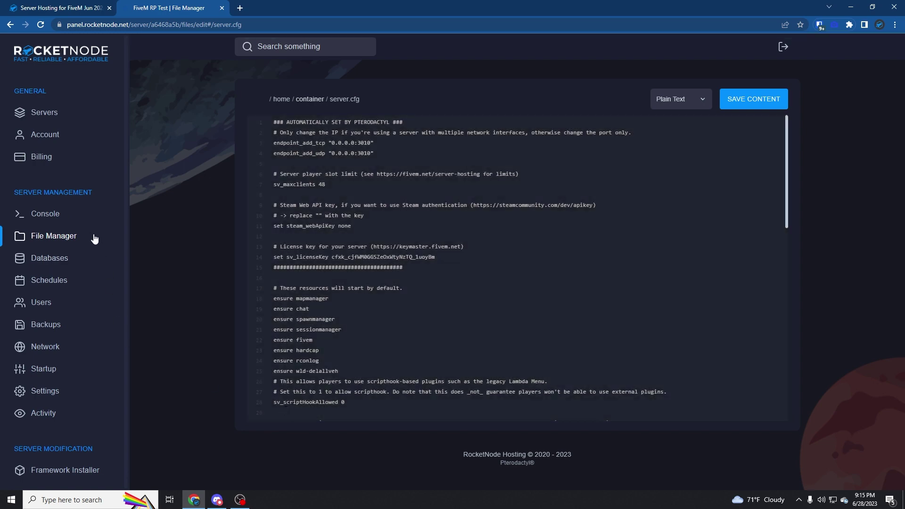
pyautogui.click(80, 220)
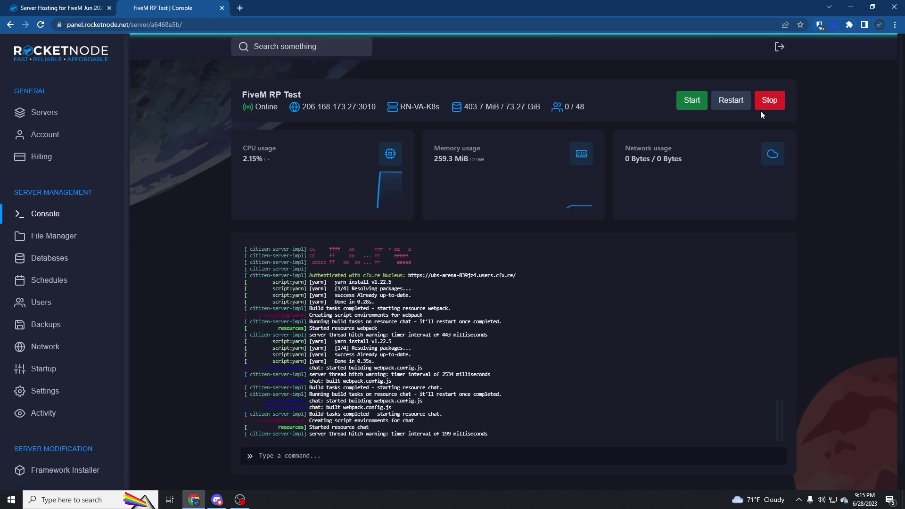
pyautogui.click(734, 105)
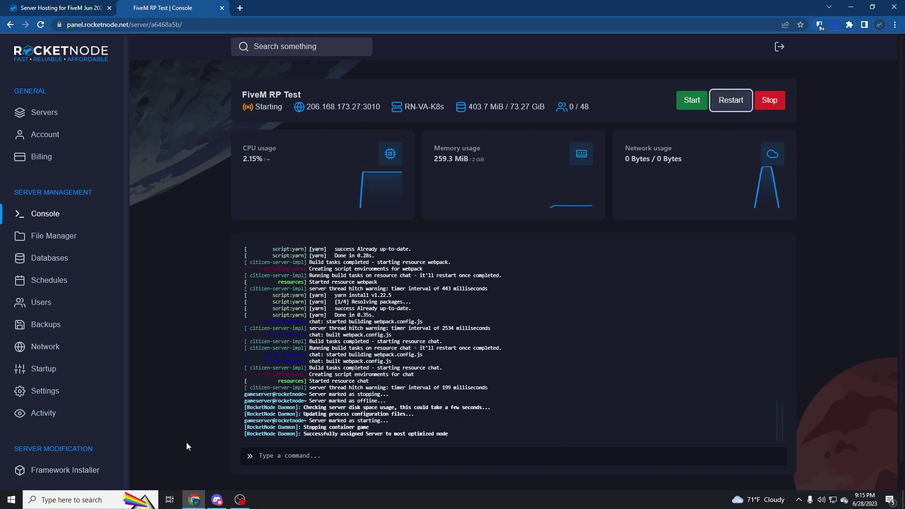
# Launch the FiveM client from Windows search and dismiss its account login panel.
pyautogui.click(83, 507)
pyautogui.write('fivem')
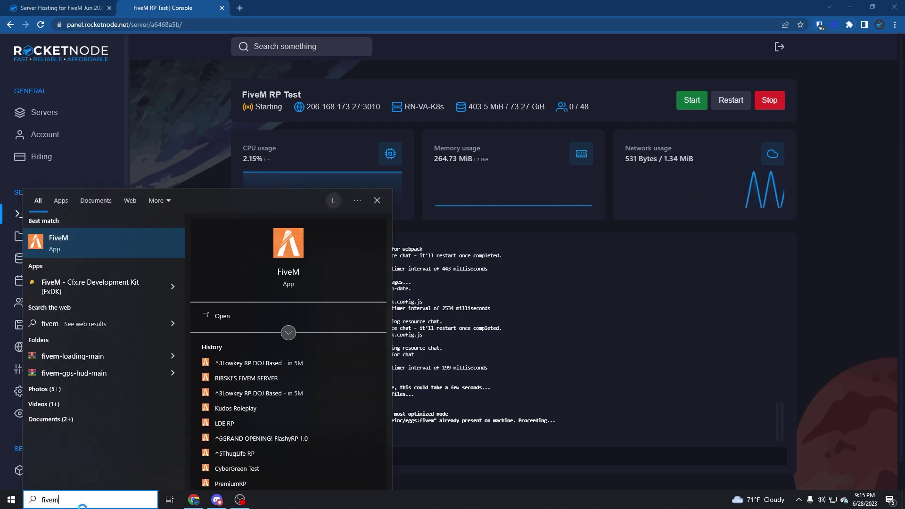
pyautogui.press('Return')
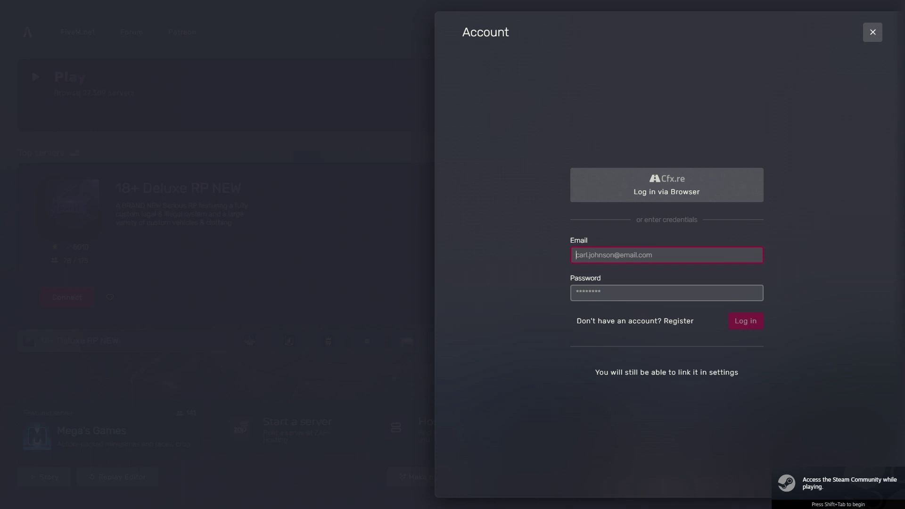
pyautogui.press('Escape')
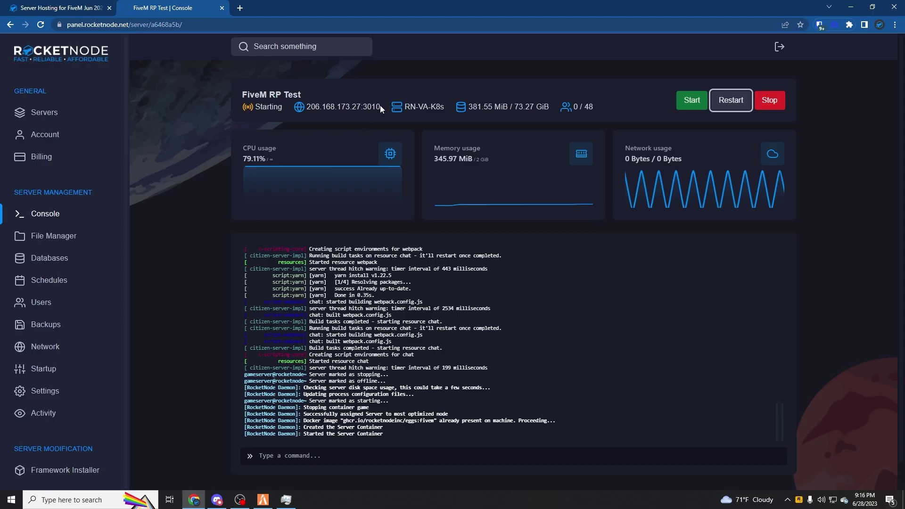
# Copy the server address 206.168.173.27:3010 and scroll through the console log.
pyautogui.moveTo(380, 106); pyautogui.dragTo(295, 109)
pyautogui.hotkey('ctrl', 'c')
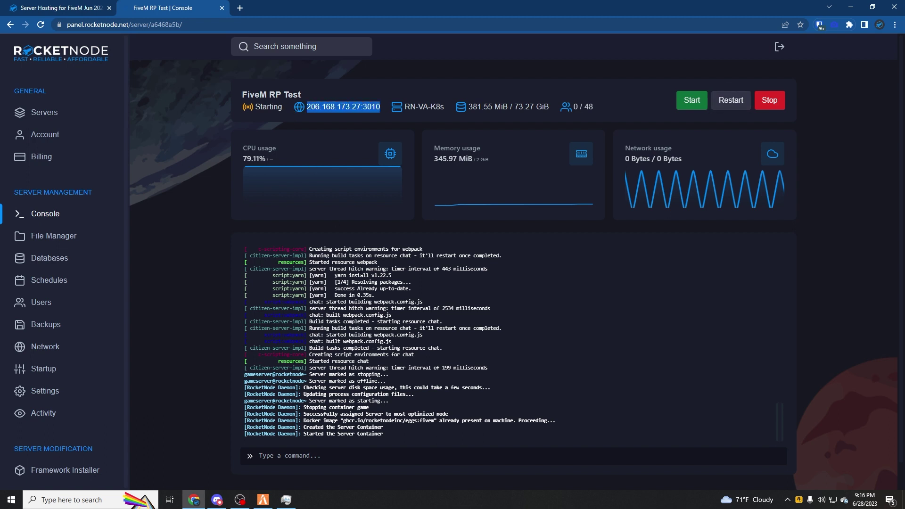
pyautogui.scroll(-1, 514, 258)
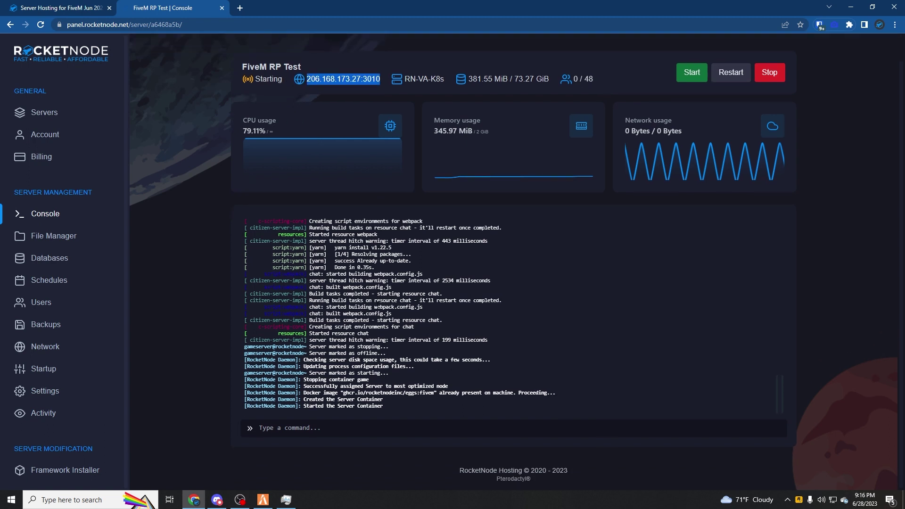
pyautogui.click(157, 89)
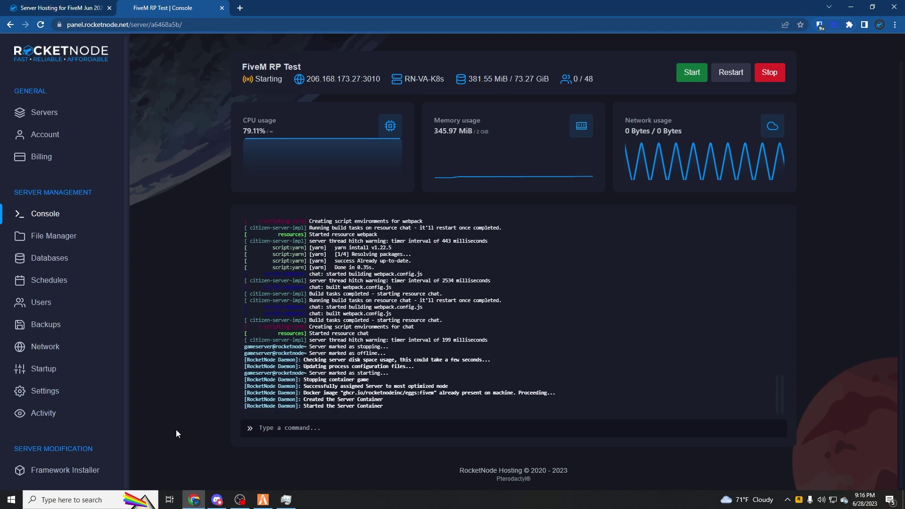
pyautogui.scroll(2, 312, 393)
pyautogui.scroll(-2, 313, 393)
pyautogui.scroll(1, 213, 421)
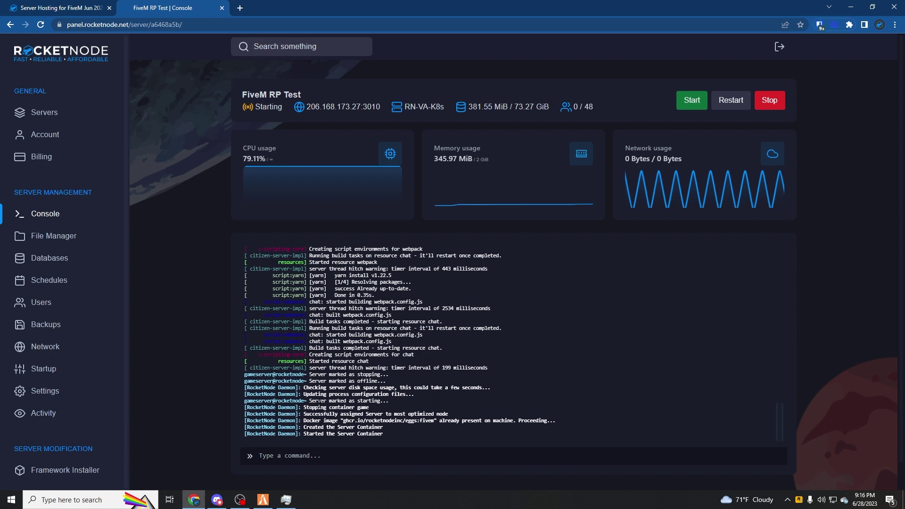
pyautogui.scroll(-1, 321, 403)
# Reload the console, then connect FiveM to 206.168.173.27:3010 and accept the version 1604 update.
pyautogui.click(40, 24)
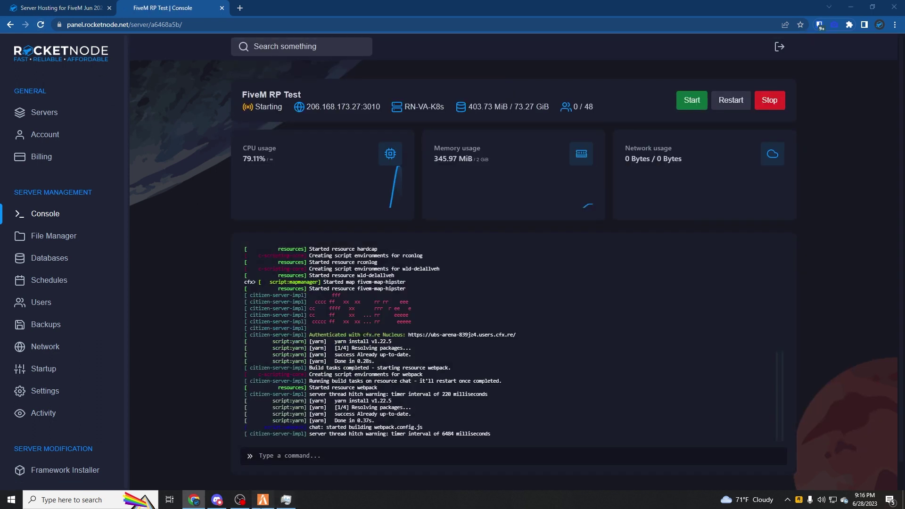
pyautogui.click(286, 500)
pyautogui.press('F8')
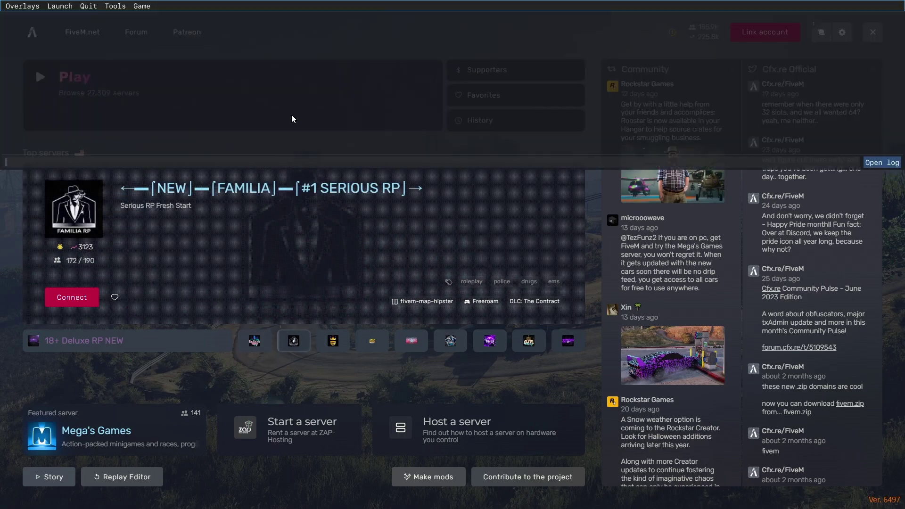
pyautogui.write('connect 206.168.173.27:3010')
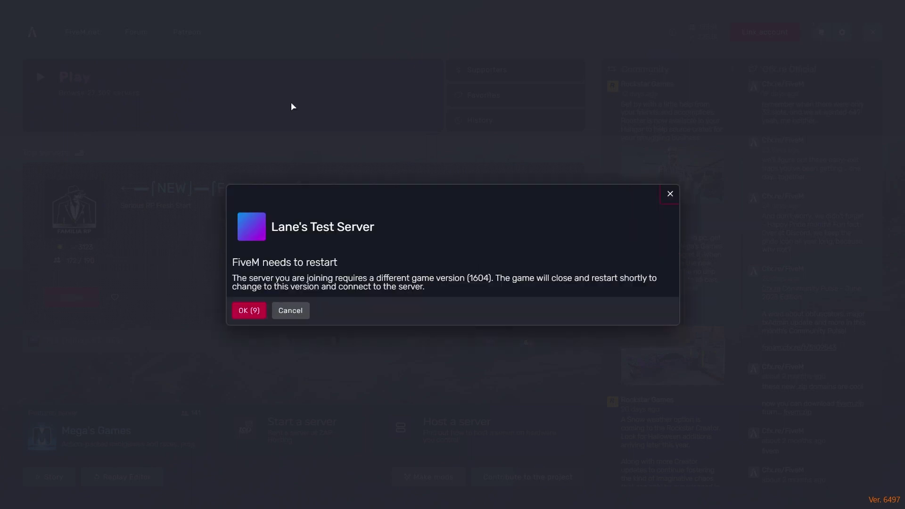
pyautogui.click(237, 312)
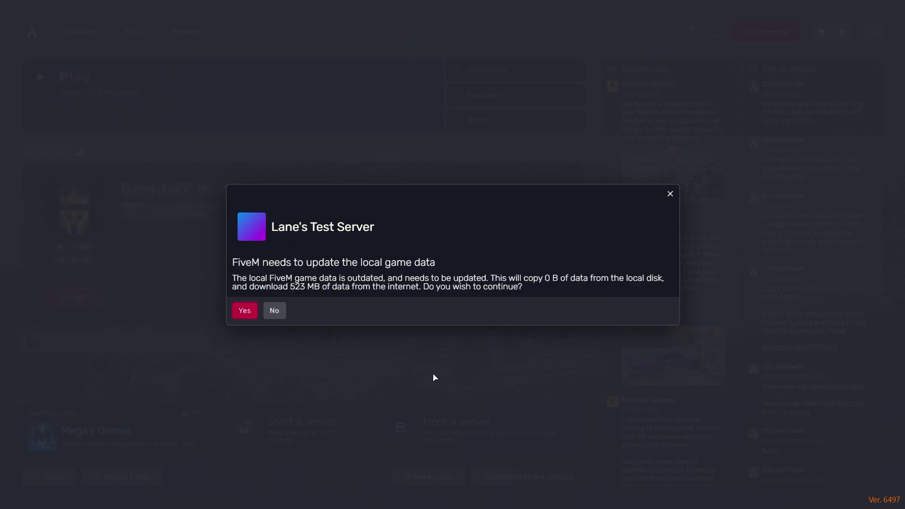
pyautogui.click(248, 312)
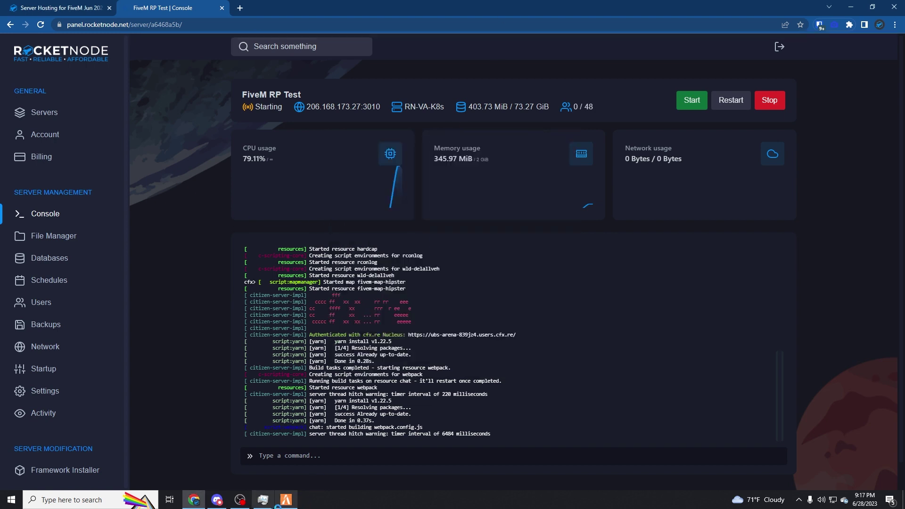
# Check Task Manager while FiveM restarts, then bring the relaunched FiveM window forward.
pyautogui.moveTo(296, 504)
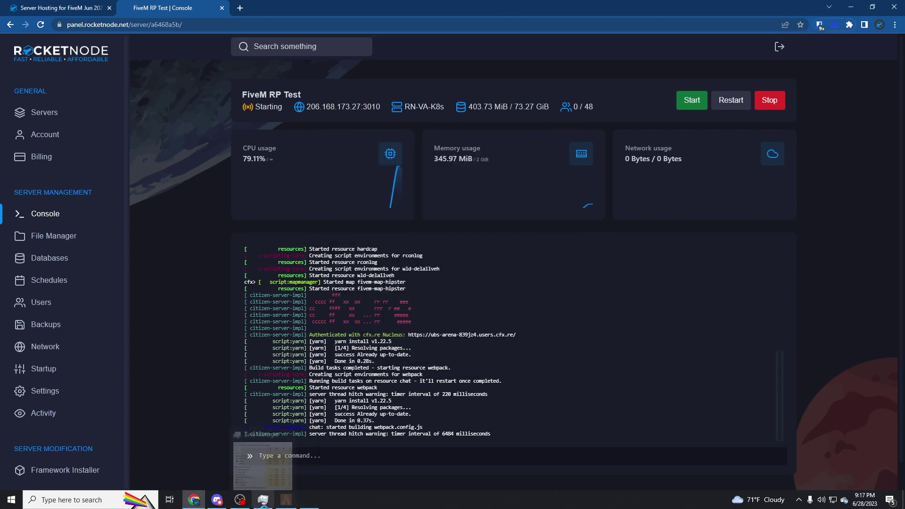
pyautogui.click(259, 484)
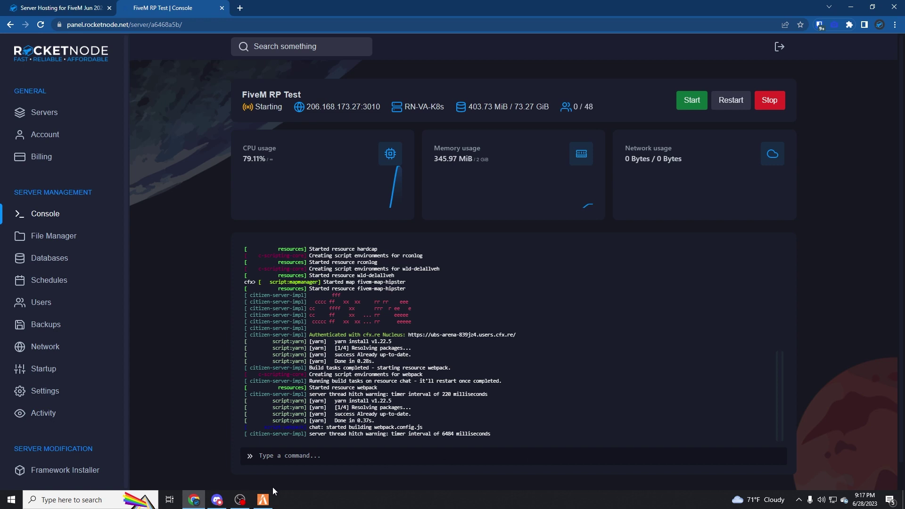
pyautogui.moveTo(267, 505)
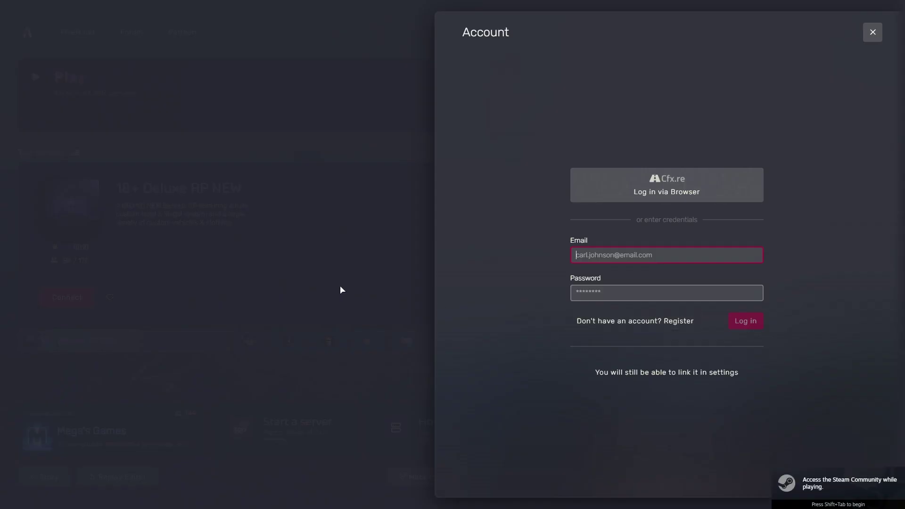
# Close the account panel, connect to 206.168.173.27:3010 via F8, and start typing /delall in chat.
pyautogui.click(340, 287)
pyautogui.press('F8')
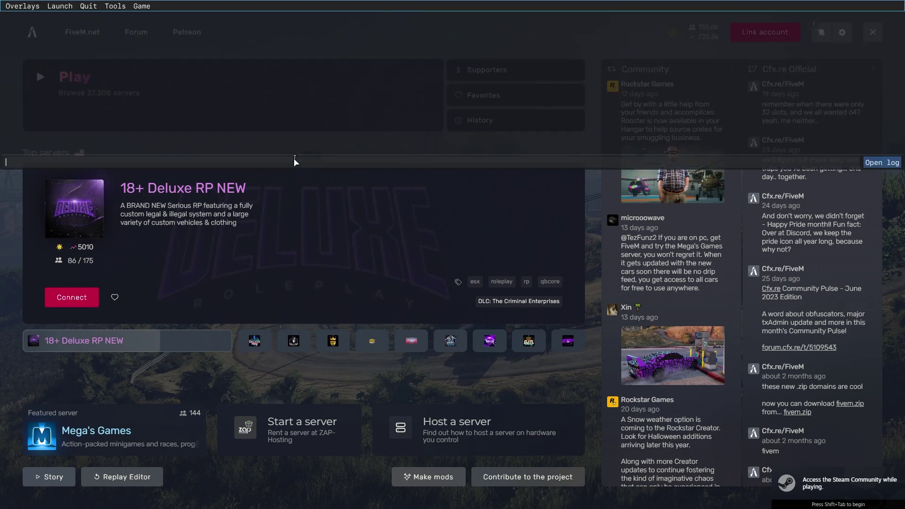
pyautogui.write('connect')
pyautogui.hotkey('ctrl', 'v')
pyautogui.press('Return')
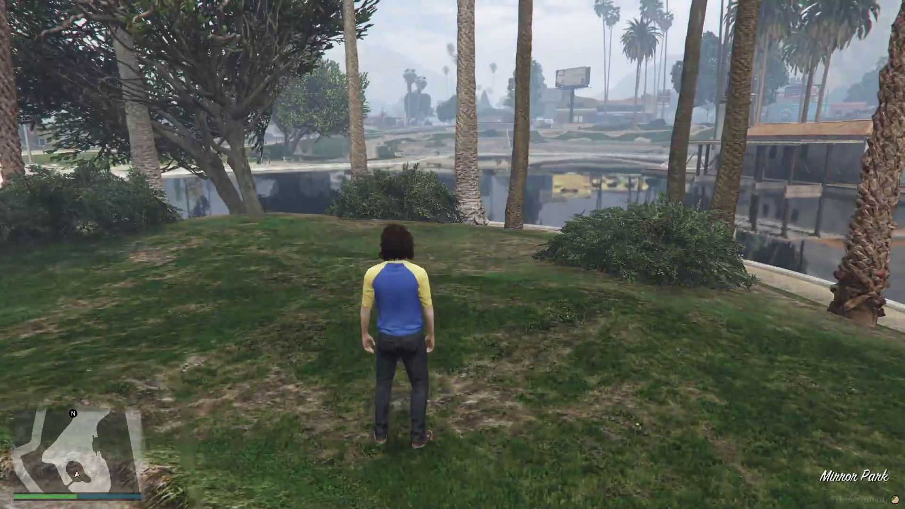
pyautogui.write('t/delall')
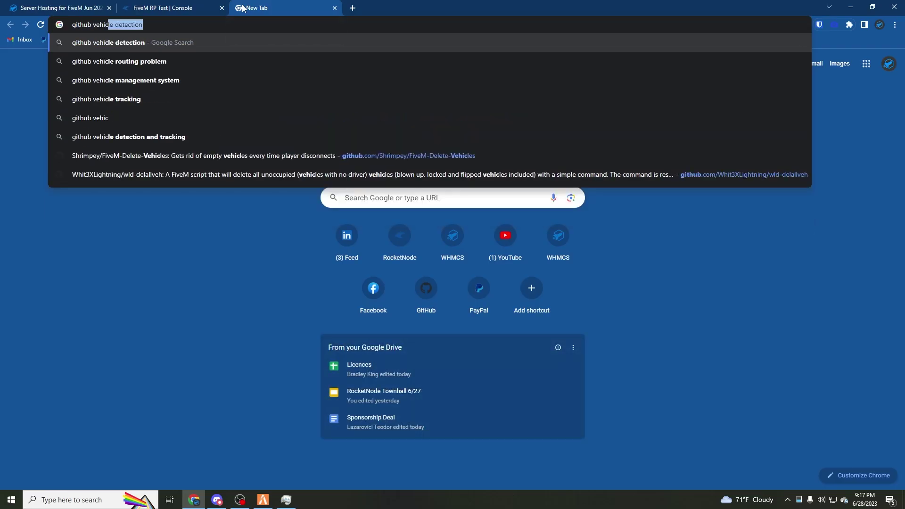
# Find the wld-delallveh GitHub repository, view its config.lua, and close a background app window.
pyautogui.write('le de')
pyautogui.click(235, 158)
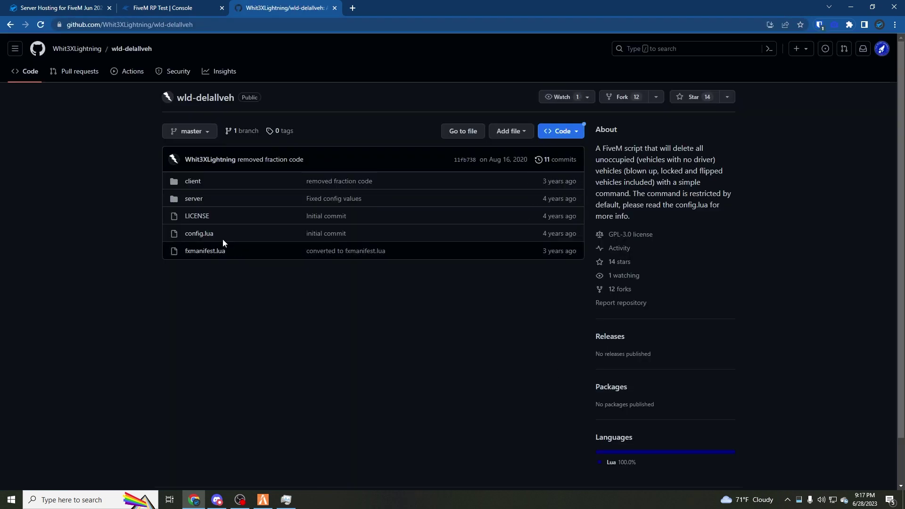
pyautogui.click(201, 234)
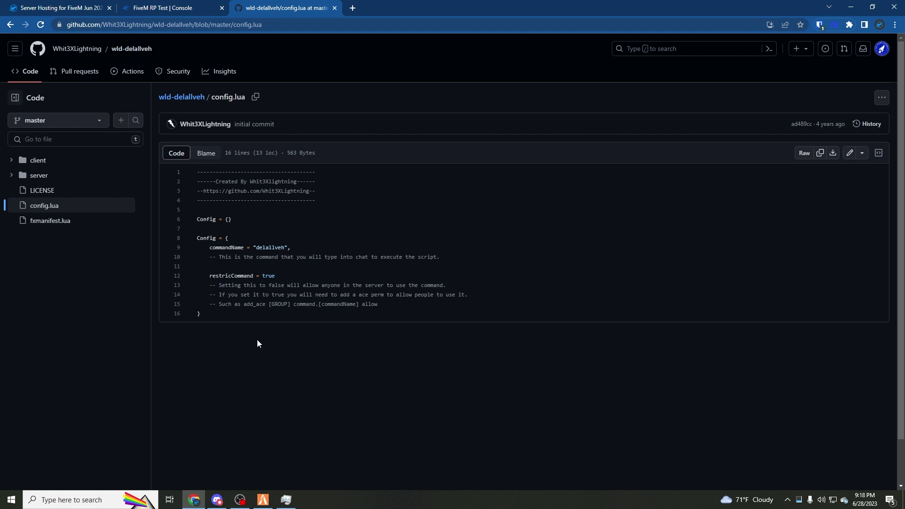
pyautogui.rightClick(286, 500)
pyautogui.click(269, 479)
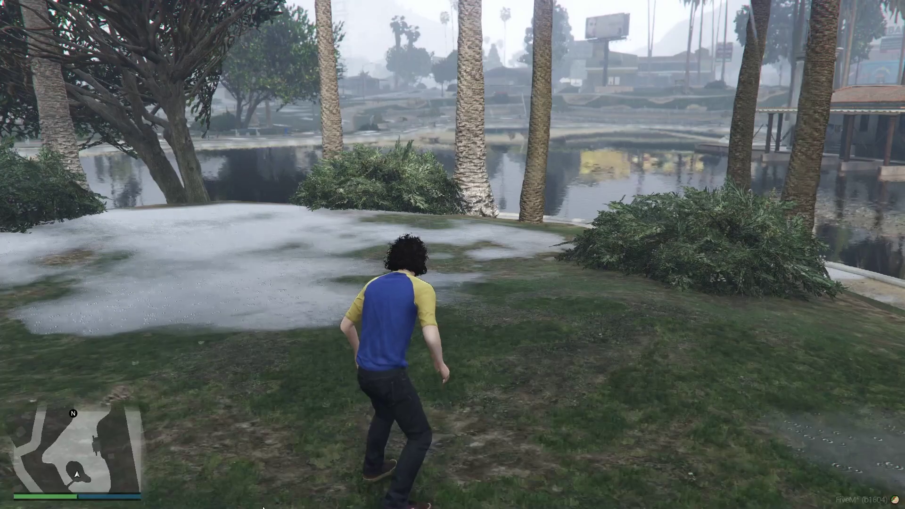
# Send /delallveh in chat, walk forward, then quit FiveM from the F8 console.
pyautogui.write('t/delallveh')
pyautogui.press('Return')
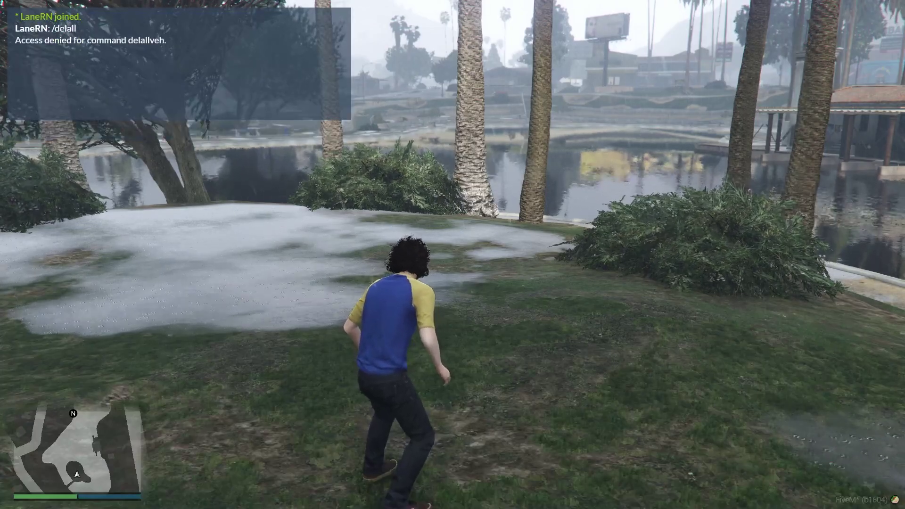
pyautogui.press('w')
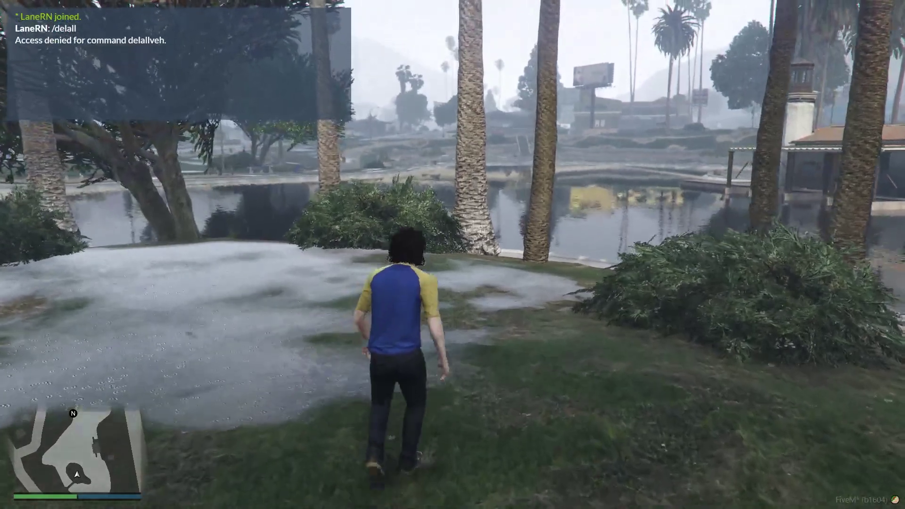
pyautogui.press('F8')
pyautogui.write('qit')
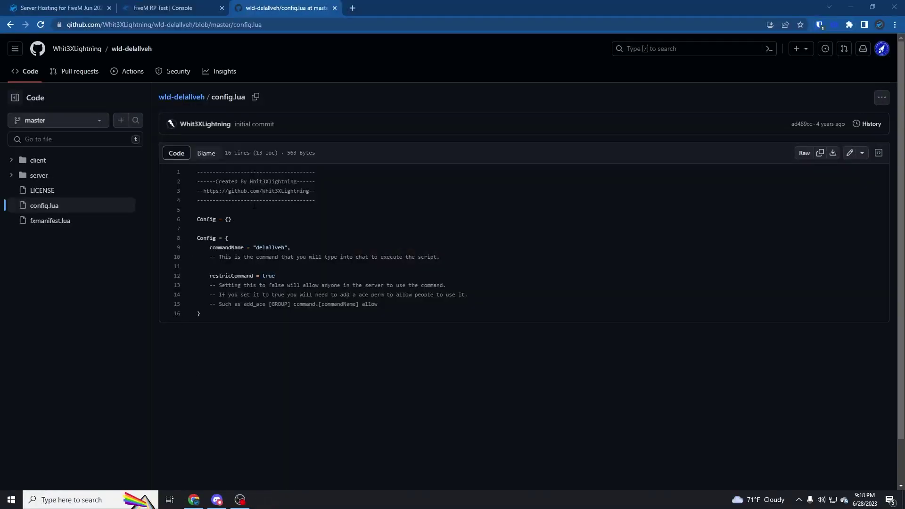
# Change restricCommand to false in resources/wld-delallveh/config.lua on the server and save it.
pyautogui.click(274, 276)
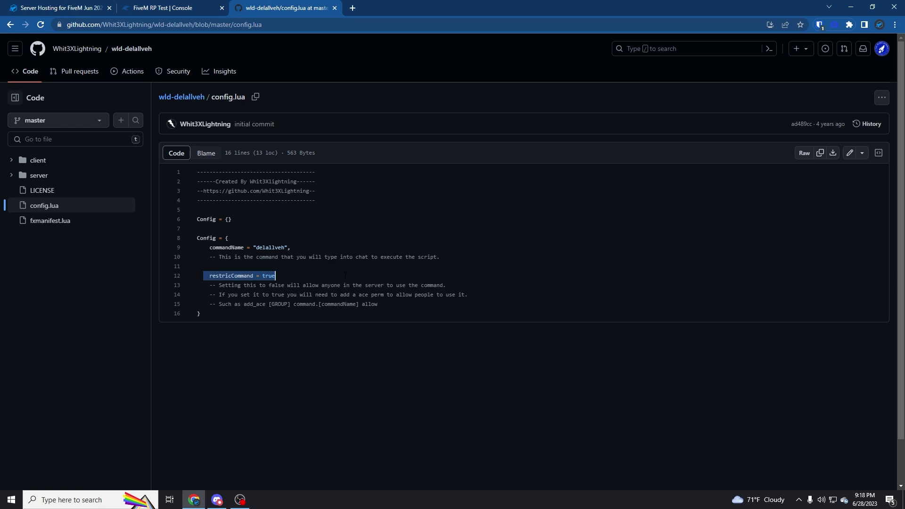
pyautogui.click(189, 6)
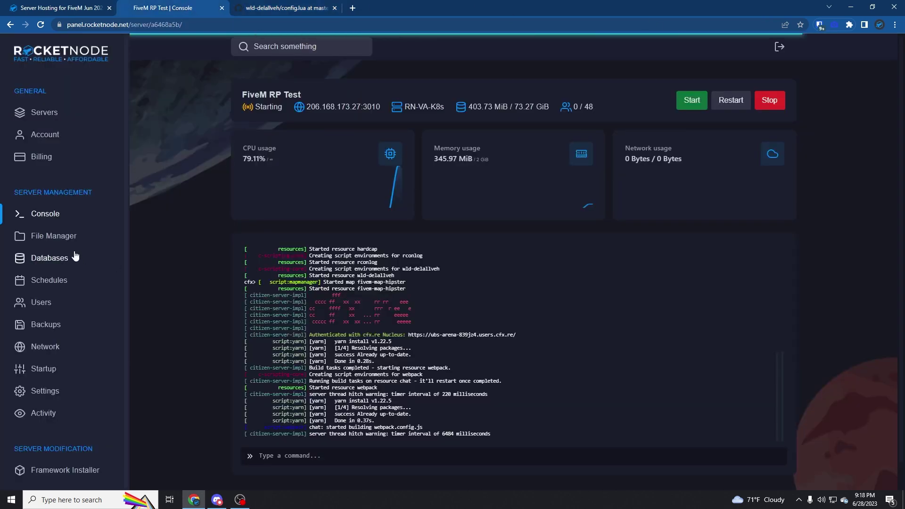
pyautogui.click(53, 236)
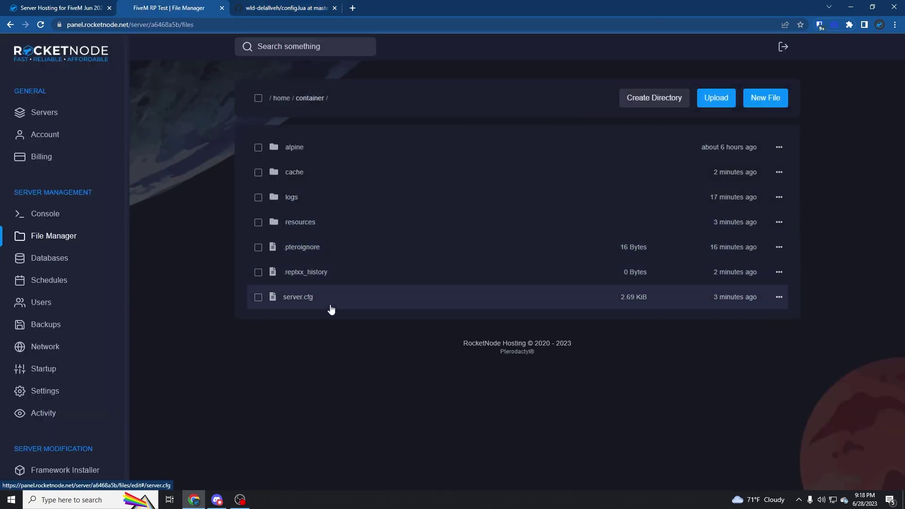
pyautogui.click(328, 225)
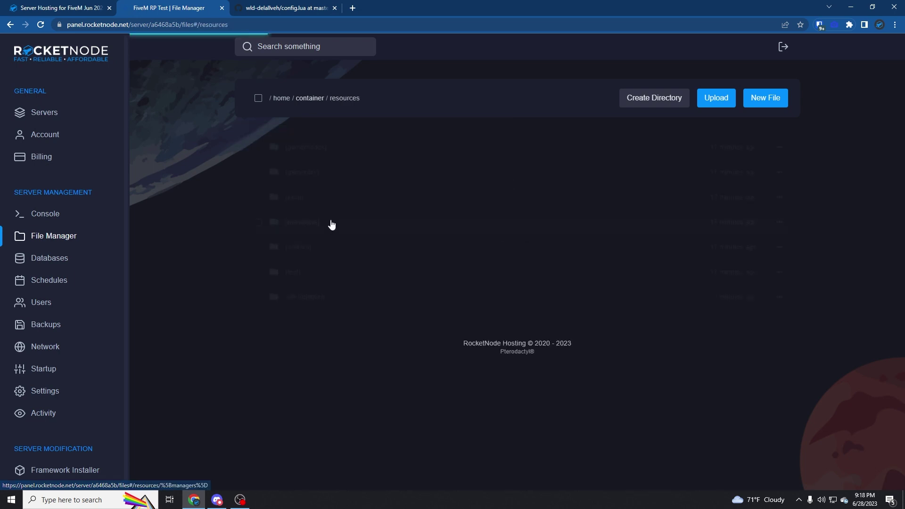
pyautogui.click(327, 298)
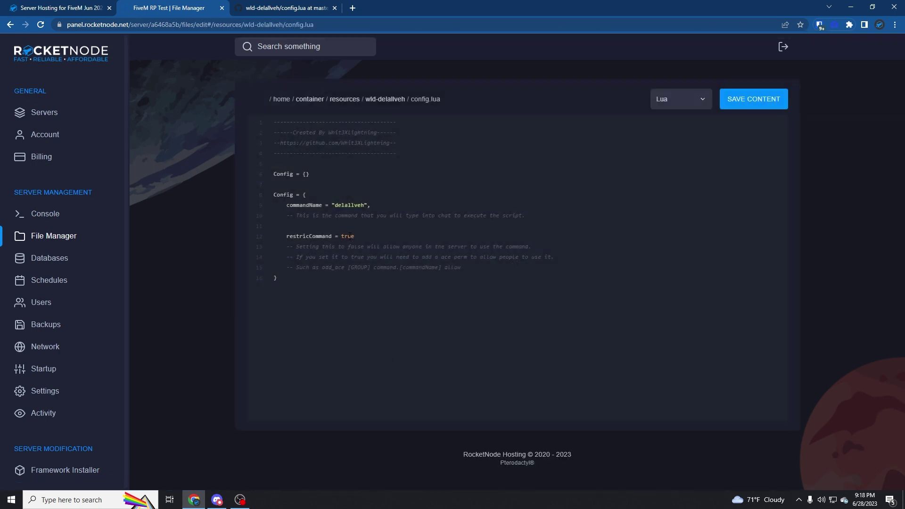
pyautogui.write('fals')
pyautogui.click(724, 99)
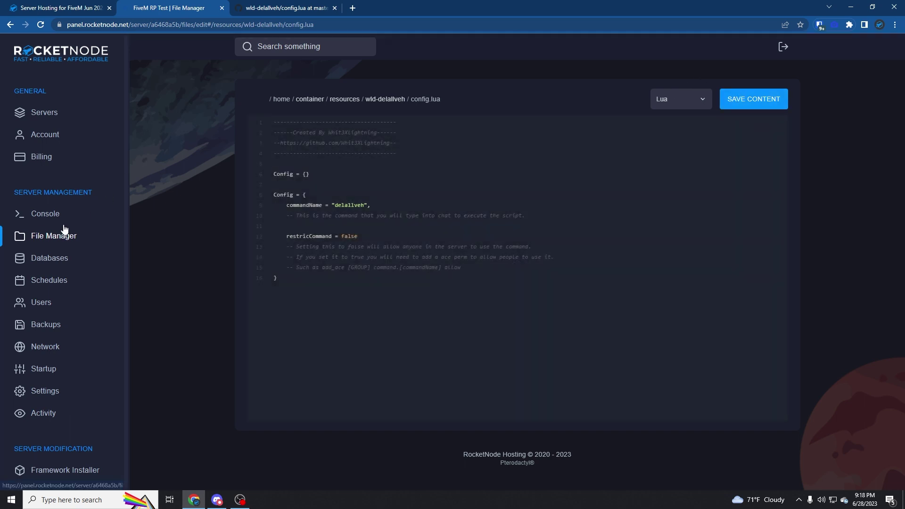
pyautogui.click(63, 226)
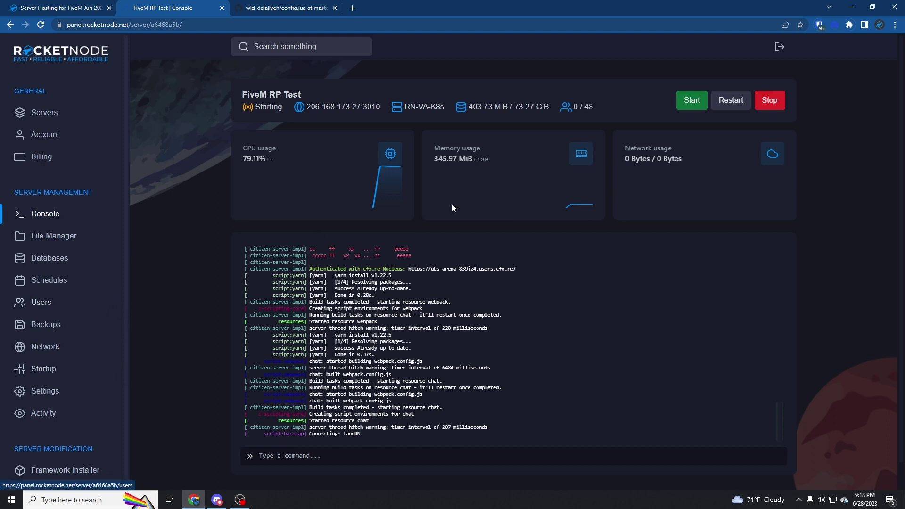
# Stop the server and install the QBCORE framework from the Framework Installer.
pyautogui.click(777, 106)
pyautogui.scroll(-1, 39, 302)
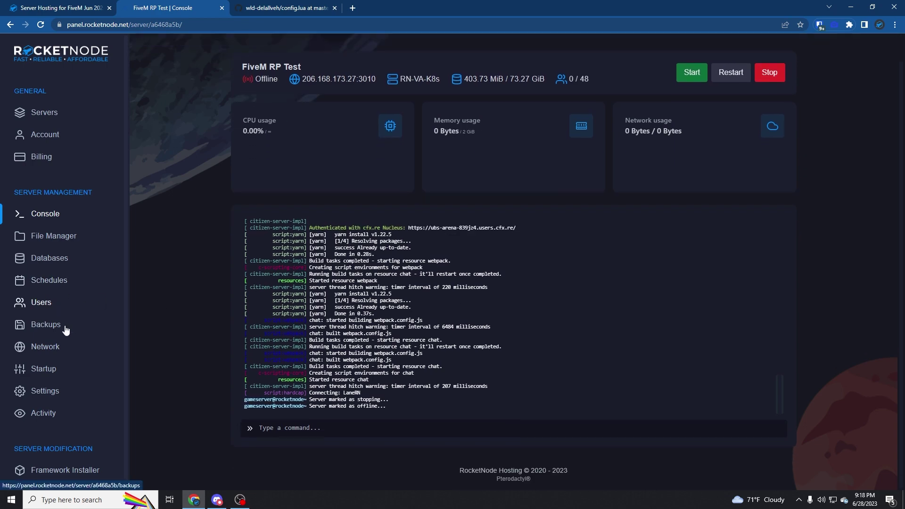
pyautogui.click(84, 470)
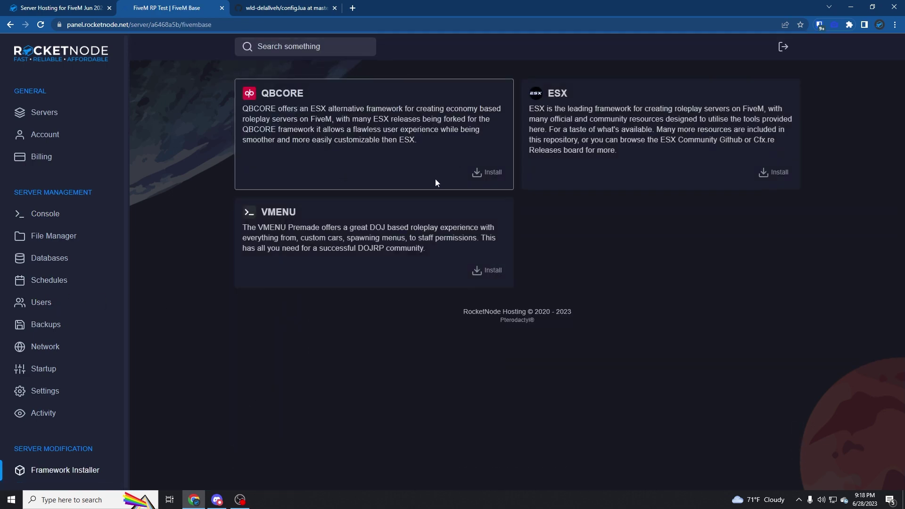
pyautogui.click(490, 174)
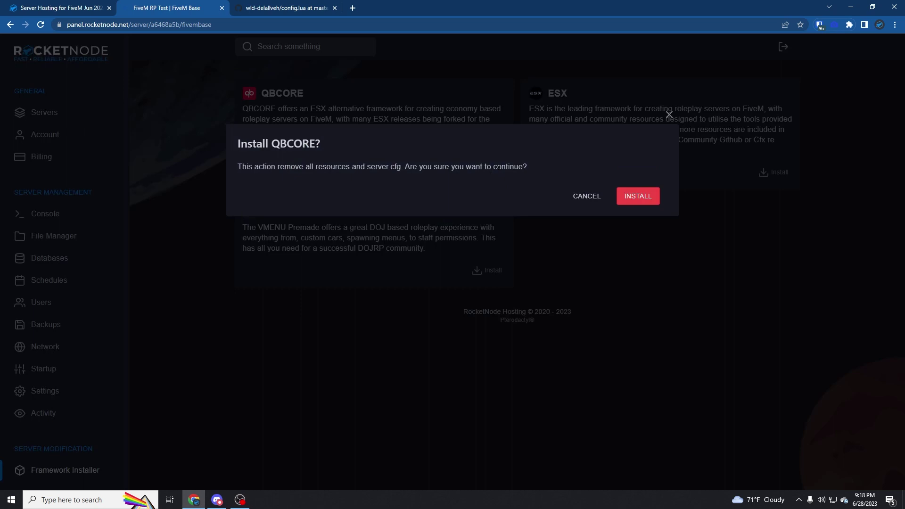
pyautogui.click(649, 191)
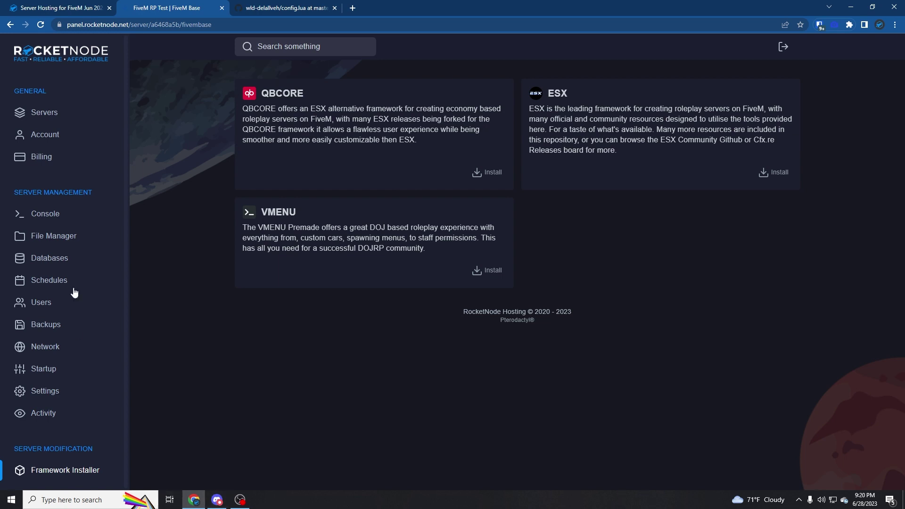
# Start the FiveM RP Test server from its console, then begin searching the computer for FiveM.
pyautogui.click(94, 211)
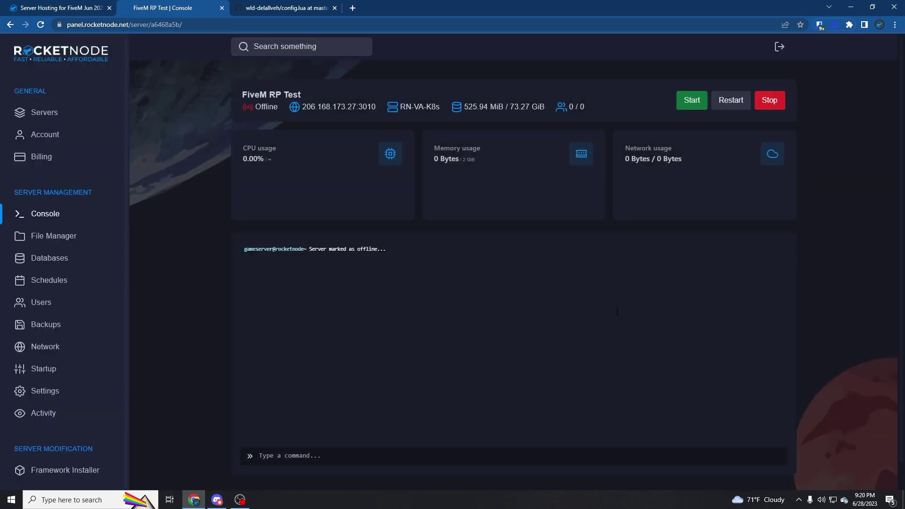
pyautogui.click(690, 103)
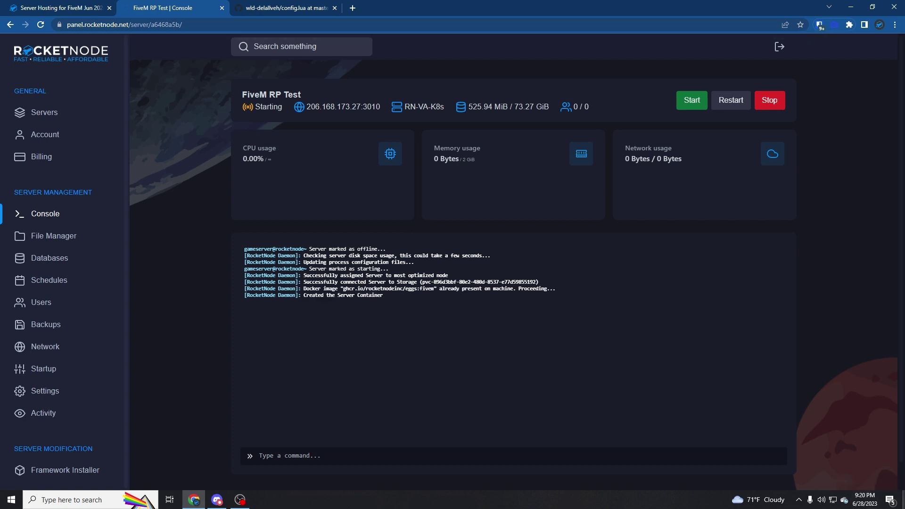
pyautogui.click(64, 505)
# Launch FiveM via the 'five' search and begin a new character in the first empty slot.
pyautogui.write('five')
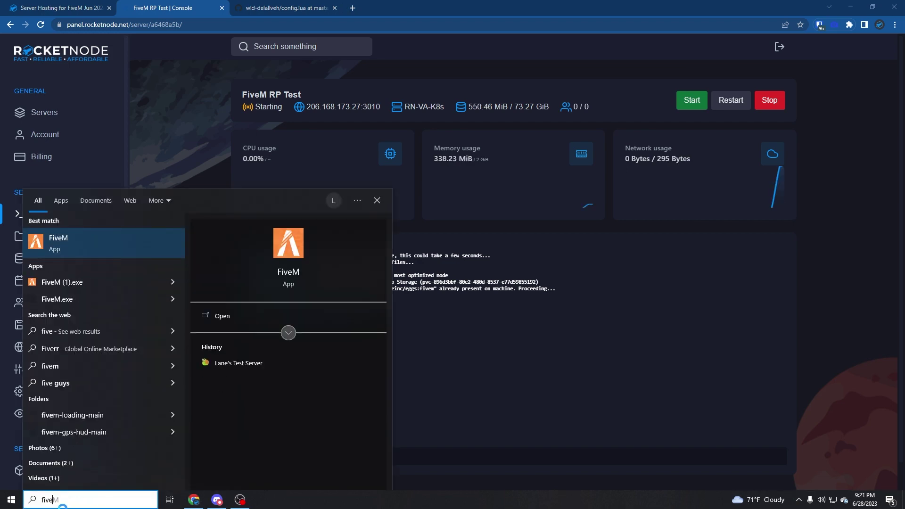
pyautogui.press('Return')
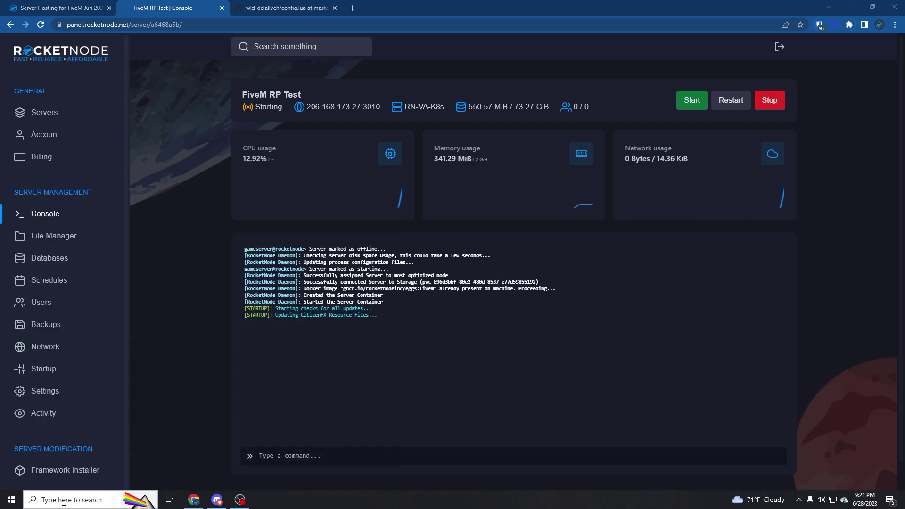
pyautogui.scroll(-1, 712, 346)
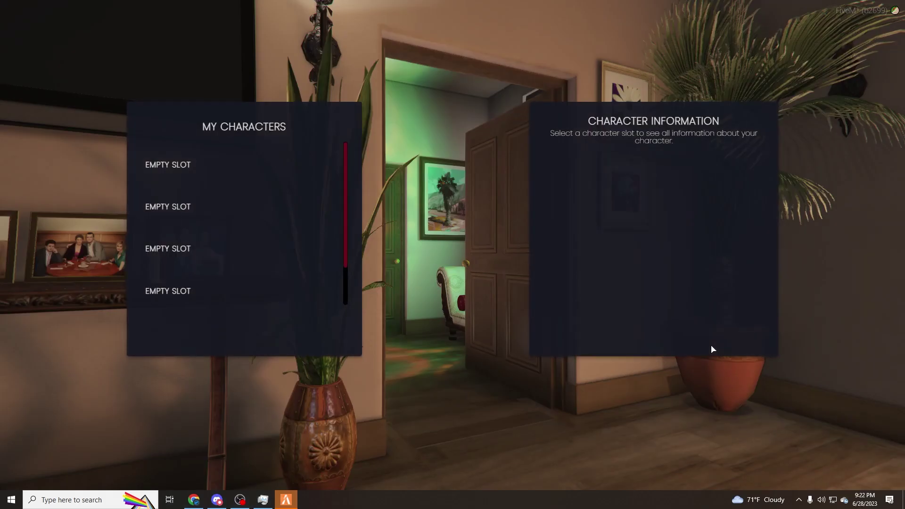
pyautogui.click(279, 176)
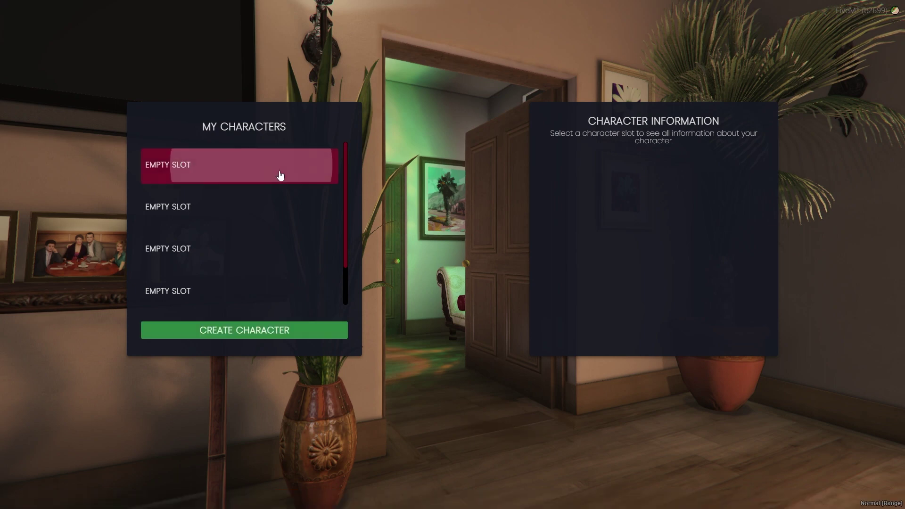
pyautogui.click(277, 332)
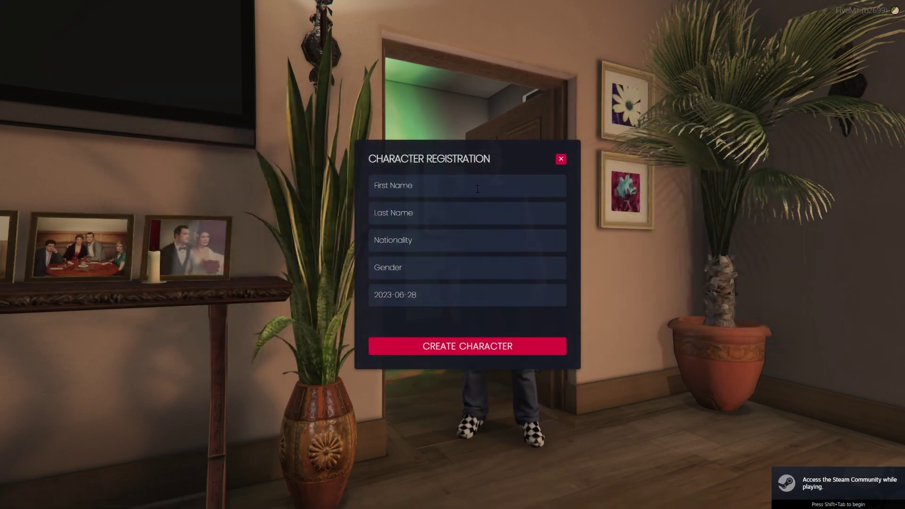
# Enter the character's first and last name and set nationality to Belgium.
pyautogui.write('James')
pyautogui.press('Tab')
pyautogui.write('Deloitte')
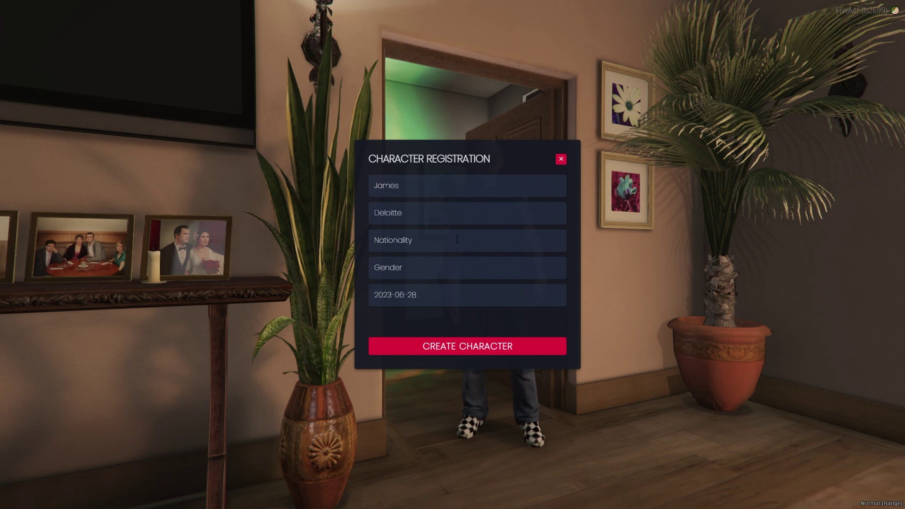
pyautogui.click(456, 240)
pyautogui.scroll(-3, 436, 262)
pyautogui.click(401, 312)
# Set the gender to Male after the missing-field error, then create the character and enter the game.
pyautogui.click(415, 298)
pyautogui.click(448, 346)
pyautogui.click(443, 346)
pyautogui.click(493, 326)
pyautogui.click(415, 272)
pyautogui.click(396, 297)
pyautogui.click(401, 349)
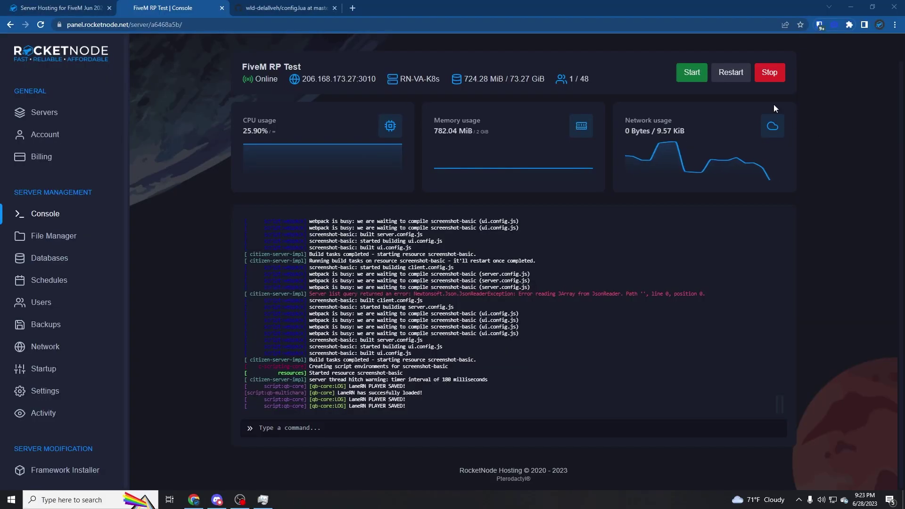
# Stop the FiveM RP Test server so it reads Offline at 0/48.
pyautogui.click(778, 76)
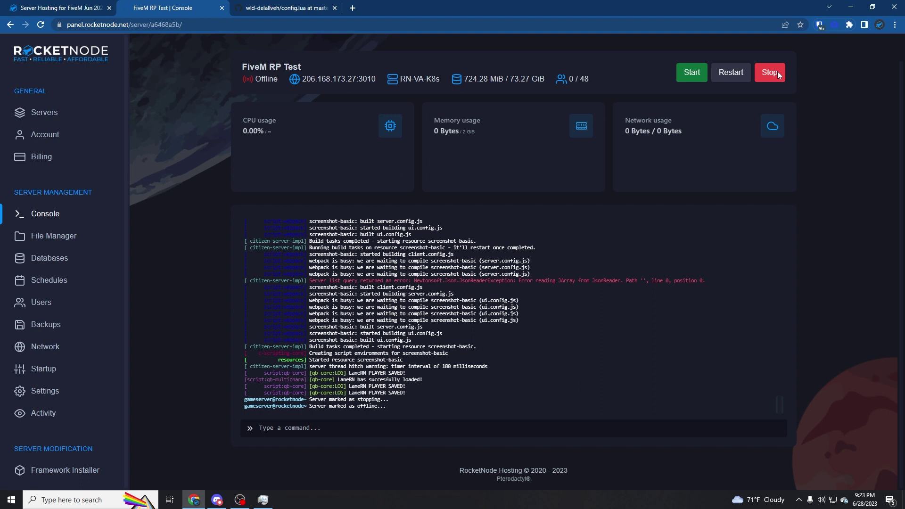